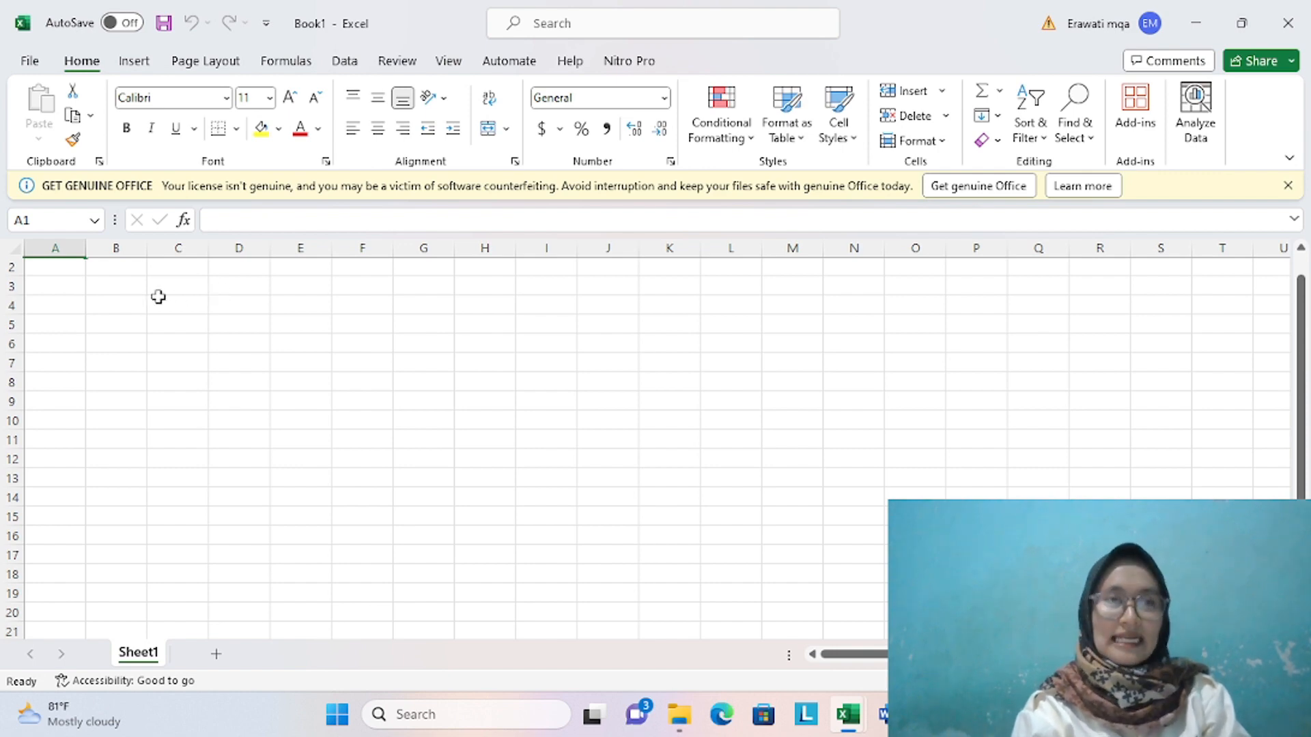
# Step: Switch to the "Hasil Tes Soal Pilihan Ganda" workbook and review the item scores and total scores of the 25 students
pyautogui.moveTo(848, 714)
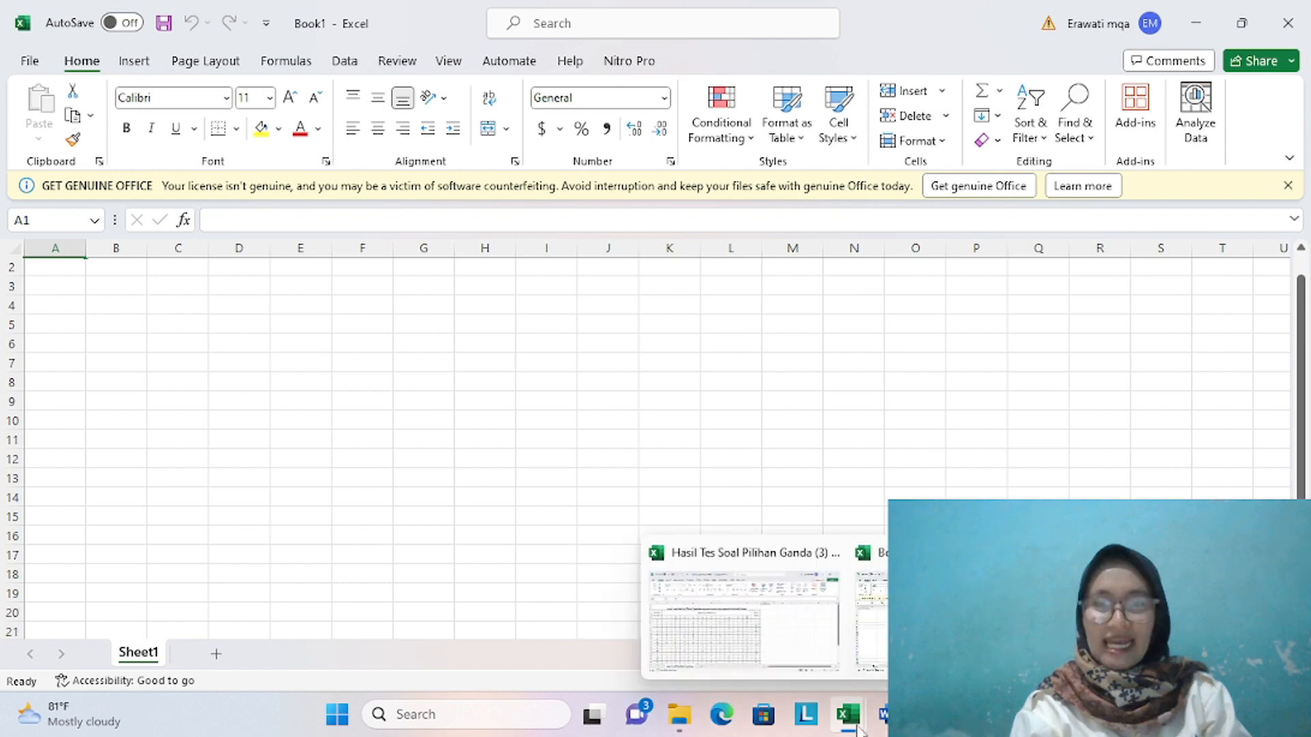
pyautogui.click(783, 642)
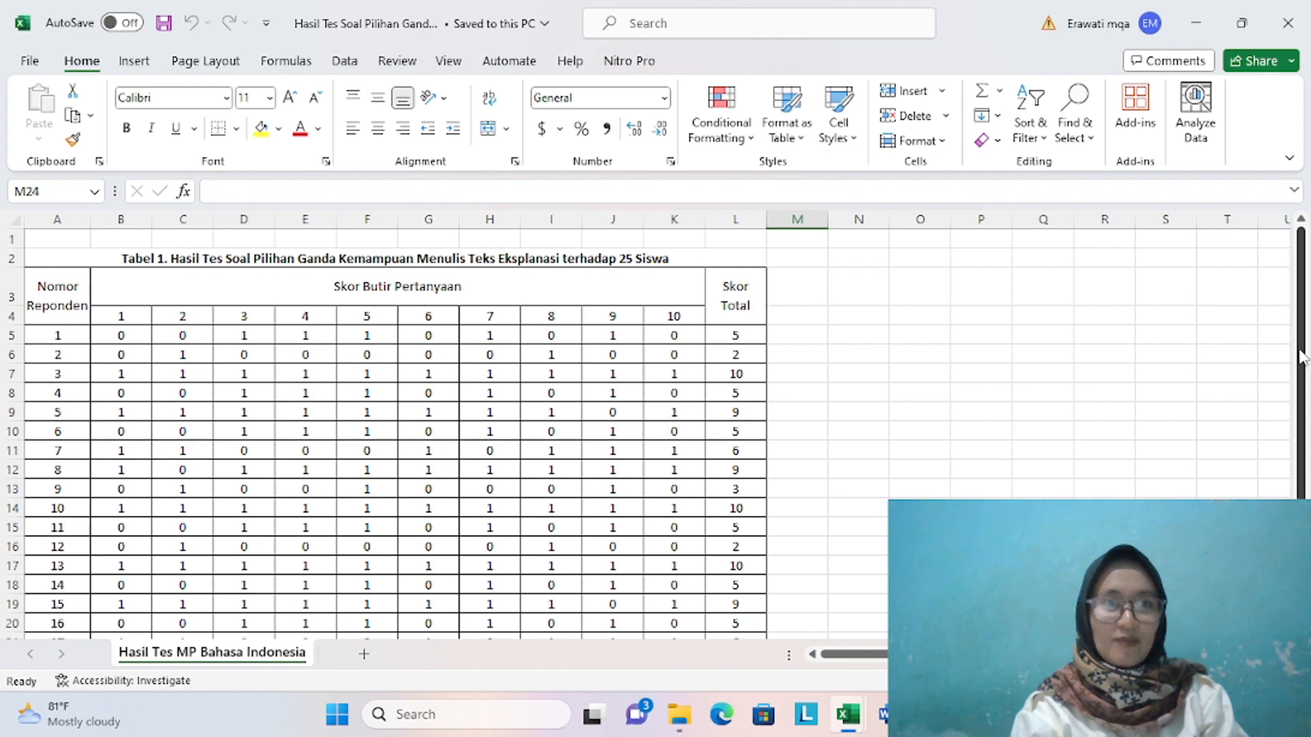
pyautogui.scroll(-1, 1303, 377)
pyautogui.moveTo(1302, 378); pyautogui.dragTo(1300, 345)
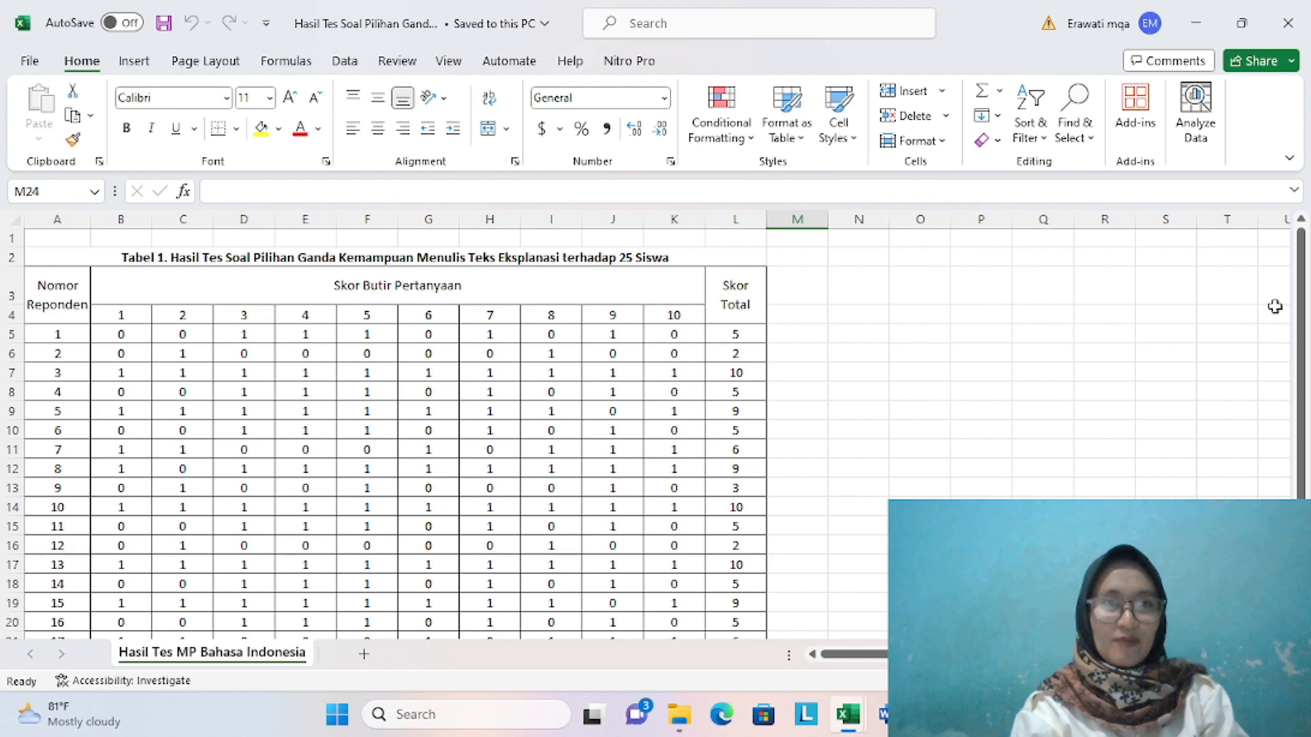
pyautogui.moveTo(1304, 330); pyautogui.dragTo(1302, 444)
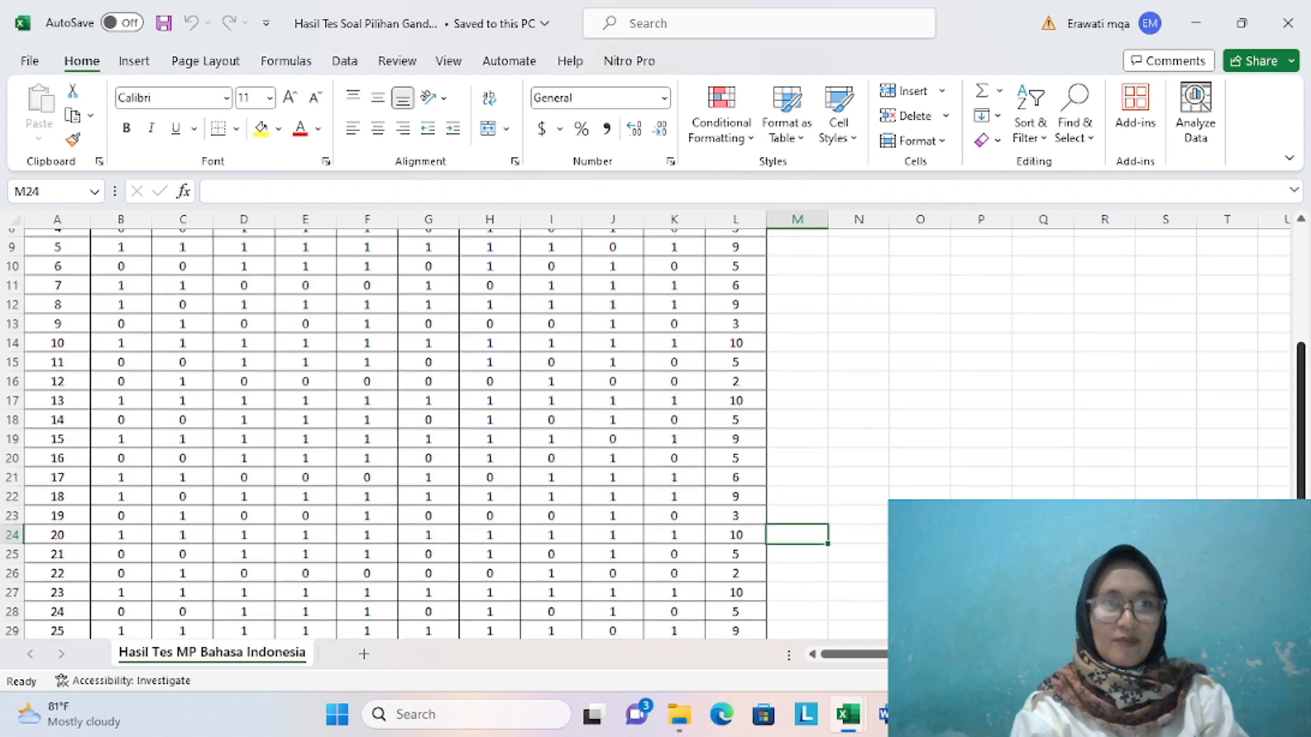
pyautogui.scroll(3, 1121, 396)
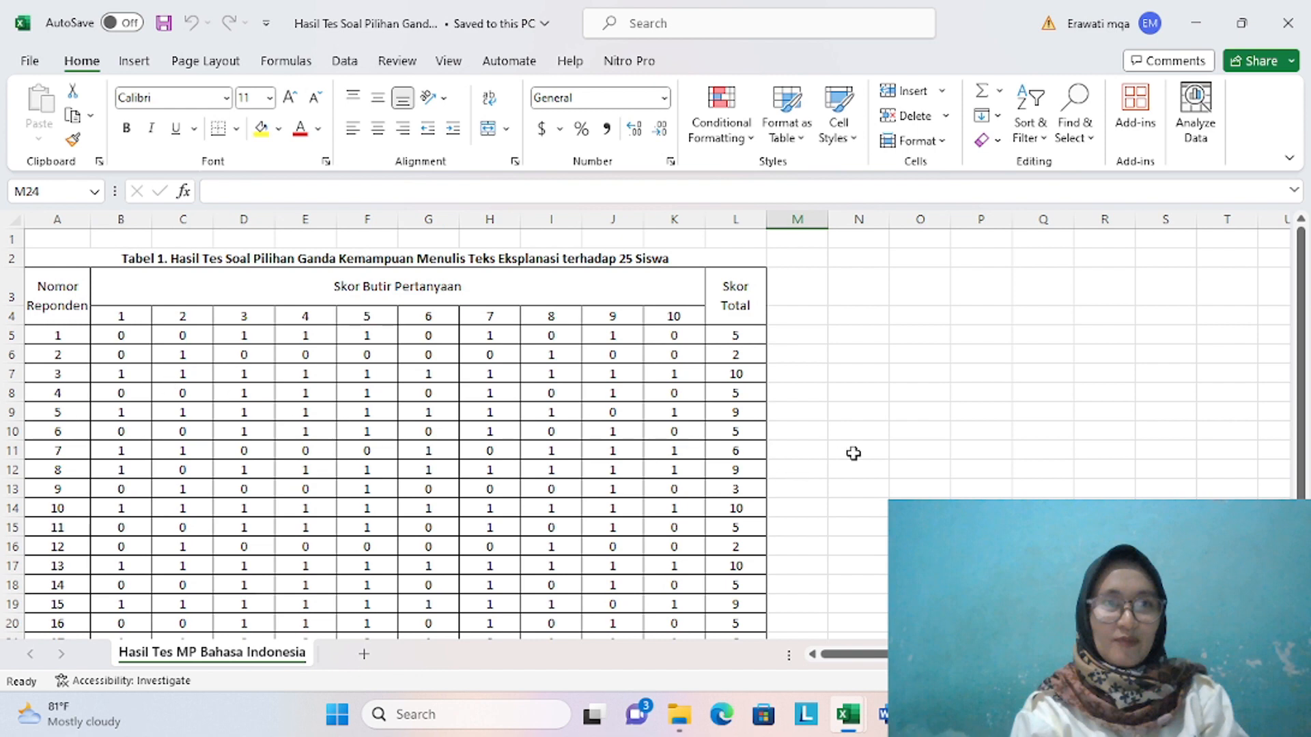
# Step: Switch to SPSS Statistics and show the variable definitions of the untitled dataset
pyautogui.click(974, 715)
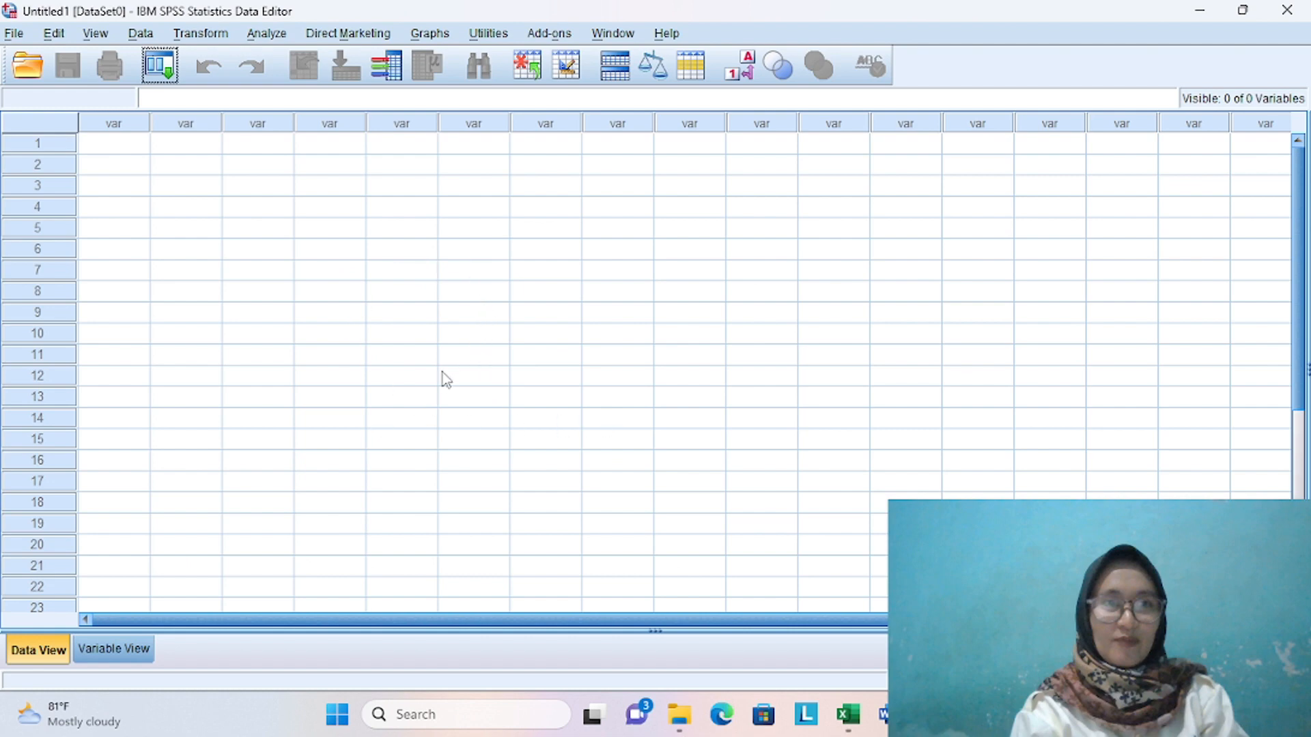
pyautogui.click(139, 654)
pyautogui.click(32, 648)
pyautogui.click(101, 651)
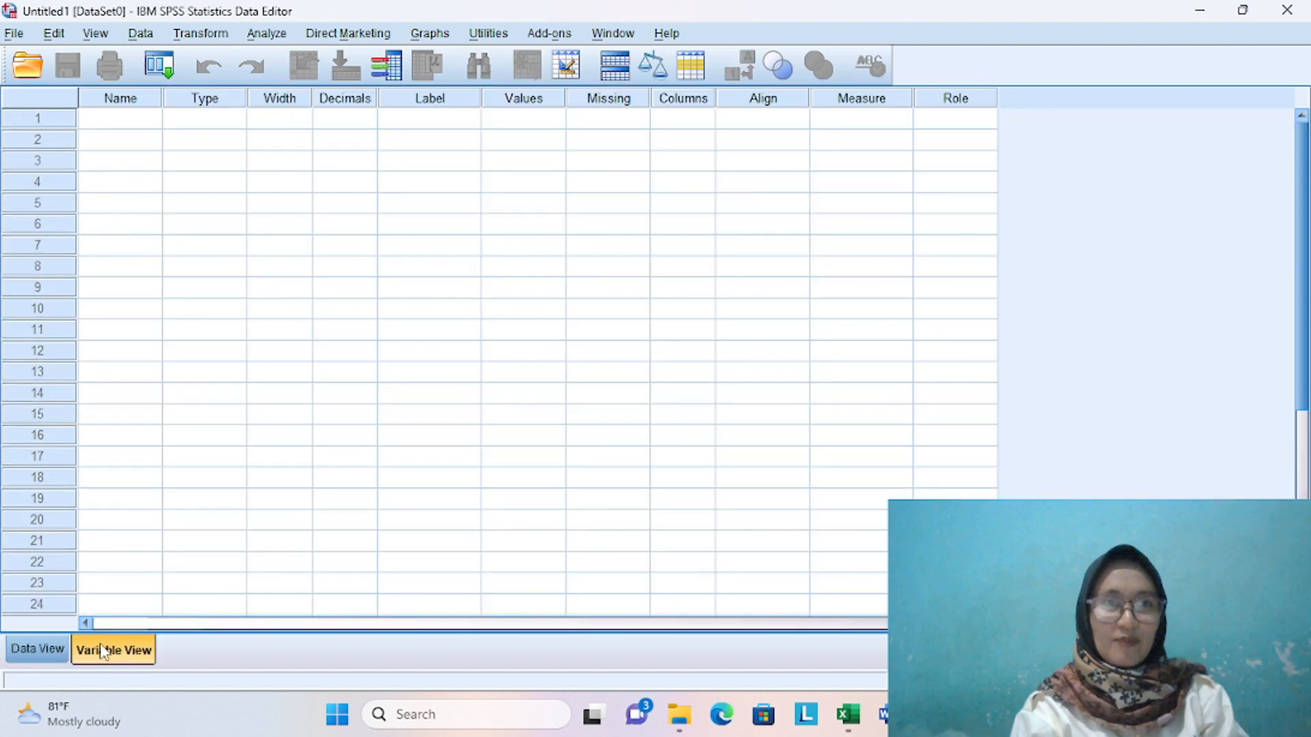
# Step: Define the first two variables with the names Soal_1 and Soal_2
pyautogui.click(125, 122)
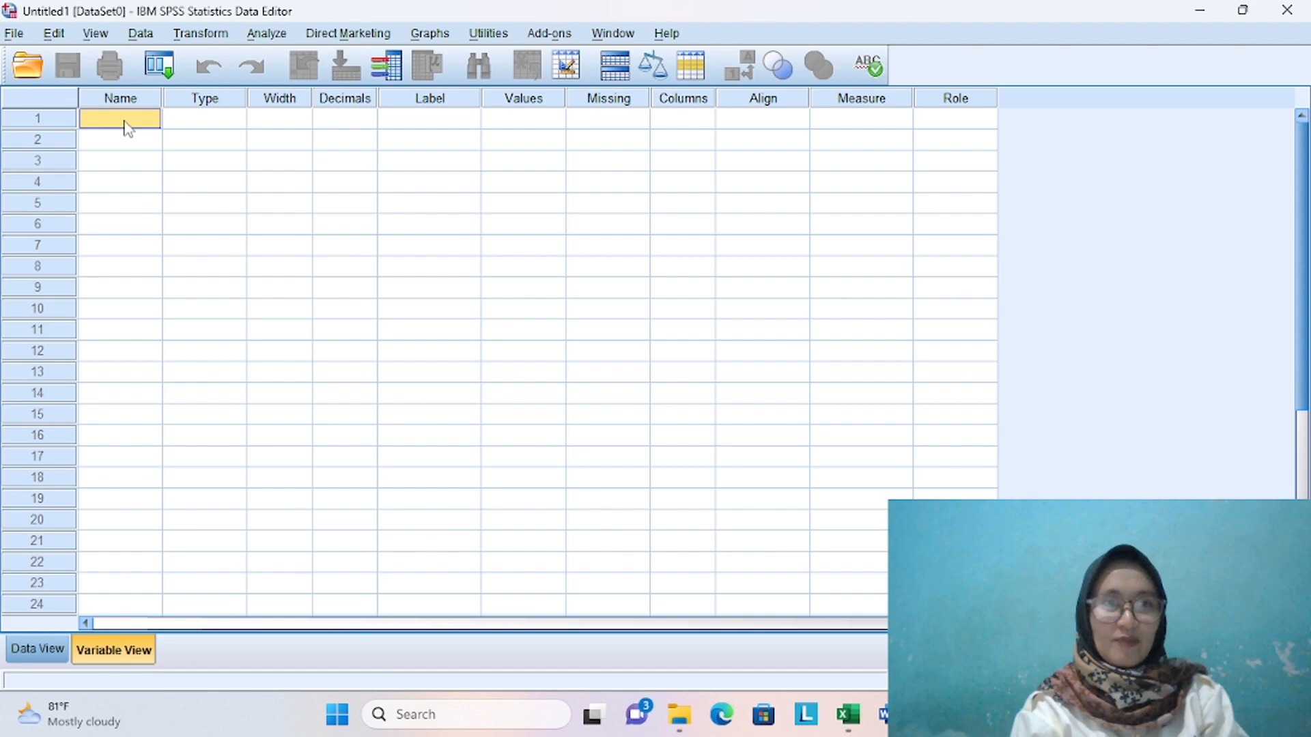
pyautogui.press('capslock')
pyautogui.write('S')
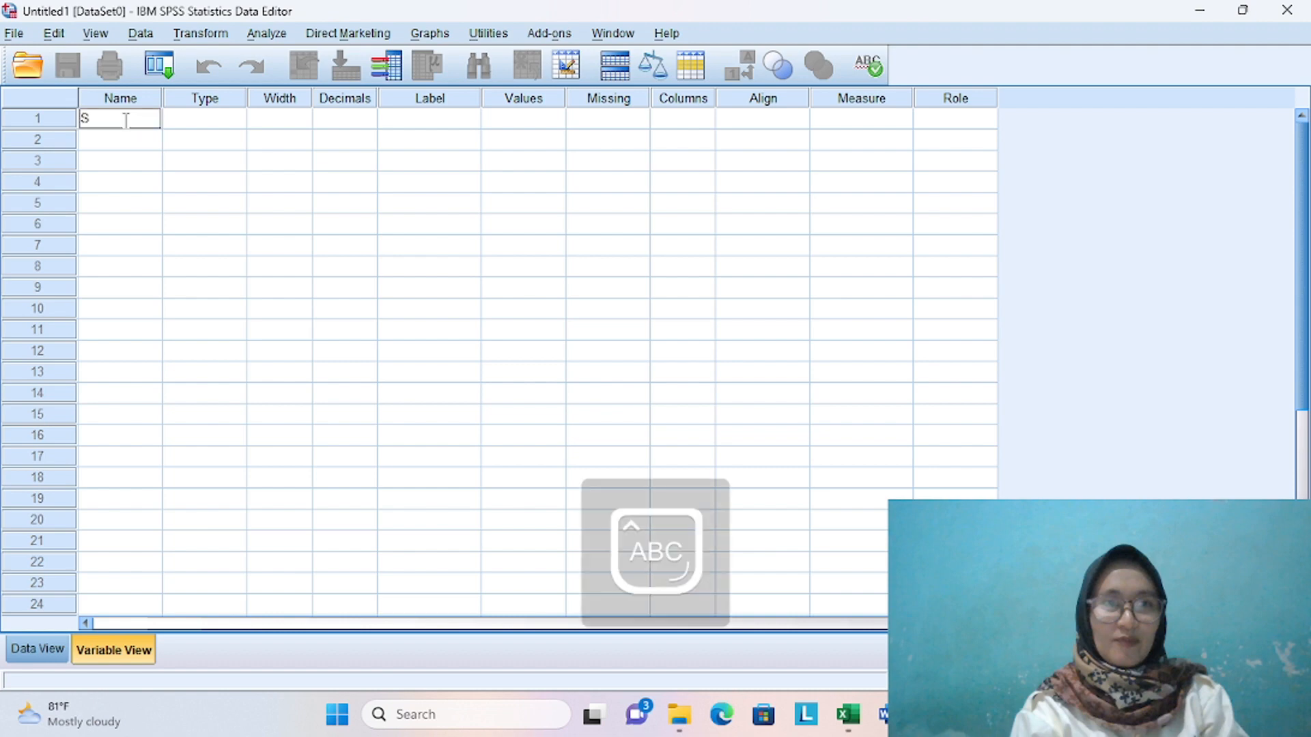
pyautogui.press('capslock')
pyautogui.click(125, 144)
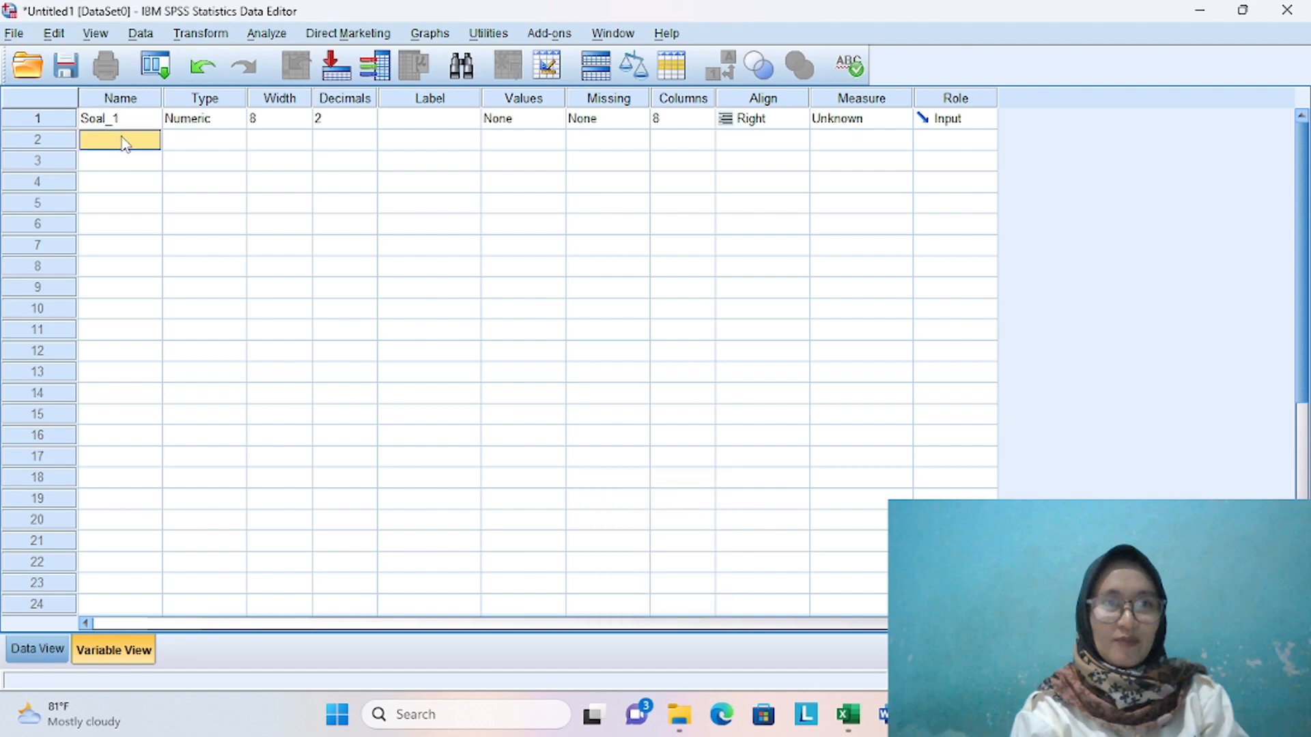
pyautogui.press('capslock')
pyautogui.write('S')
pyautogui.press('capslock')
pyautogui.write('oal')
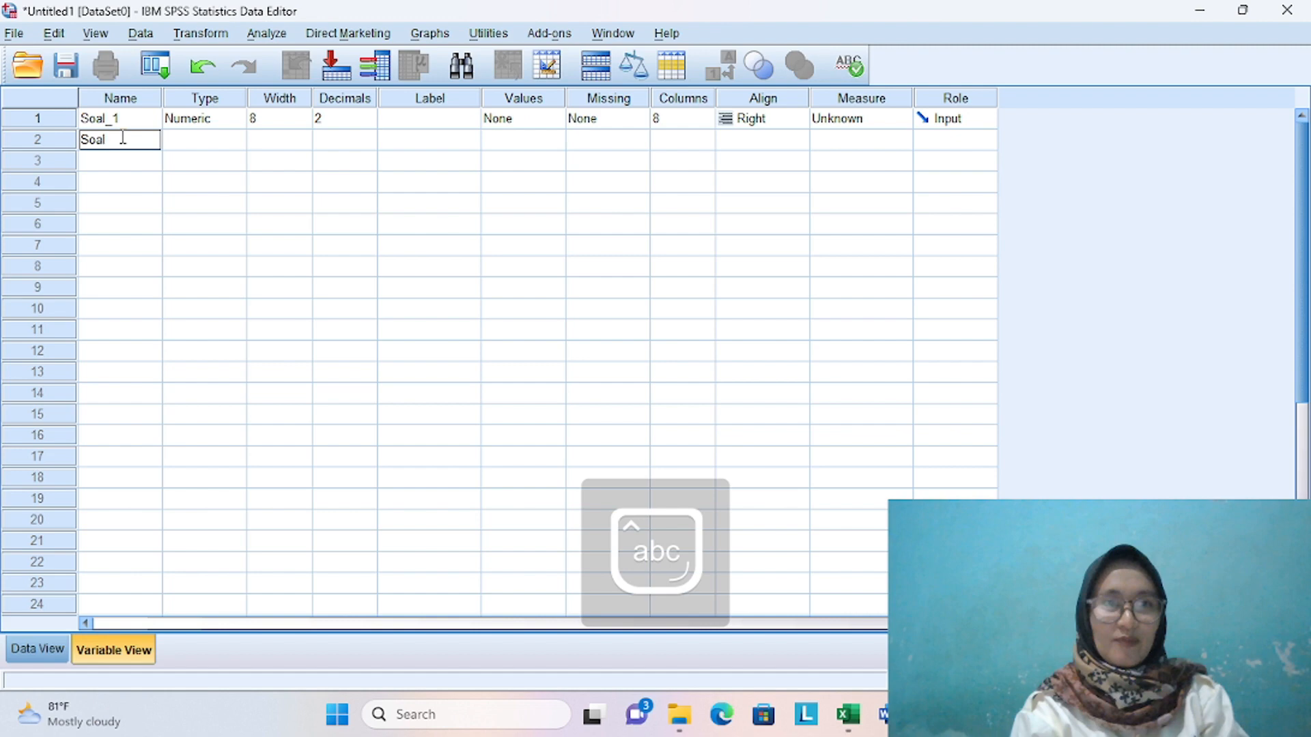
pyautogui.write('_2')
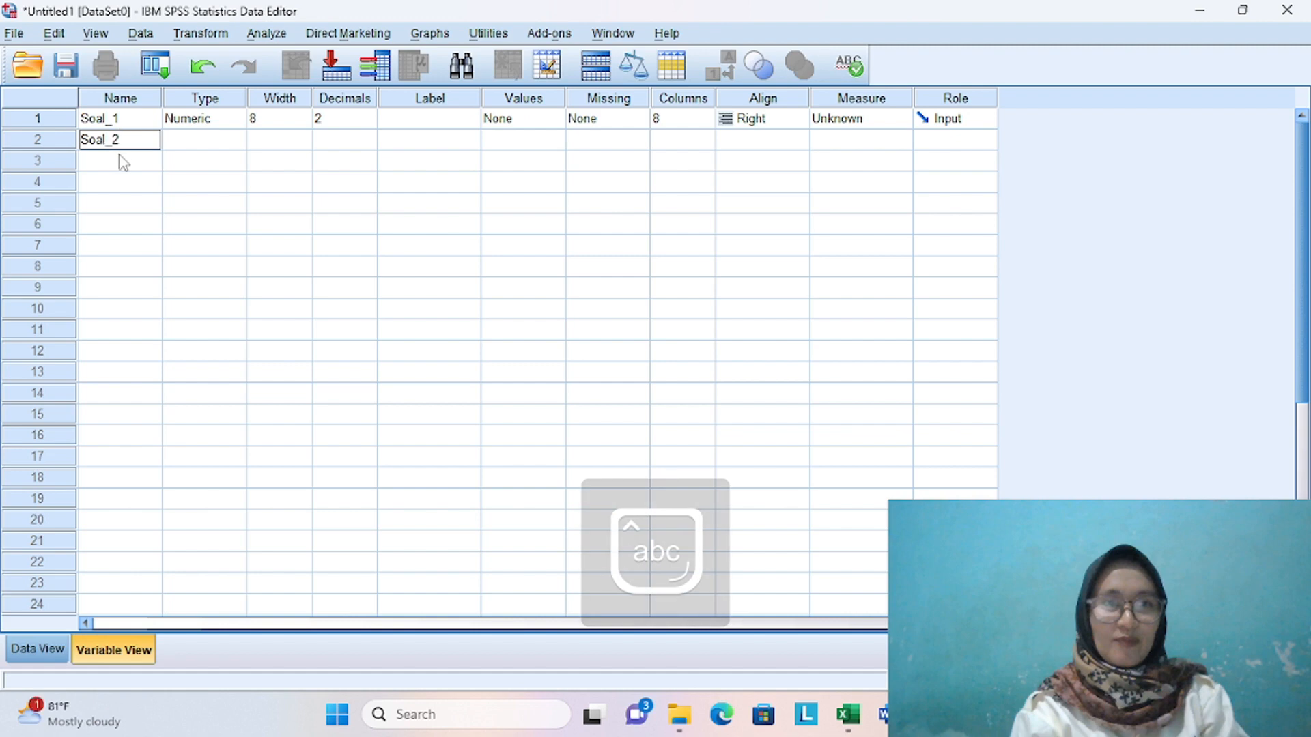
# Step: Add the third and fourth variables, named Soal_3 and Soal_4
pyautogui.click(124, 158)
pyautogui.press('capslock')
pyautogui.write('S')
pyautogui.press('capslock')
pyautogui.write('oal')
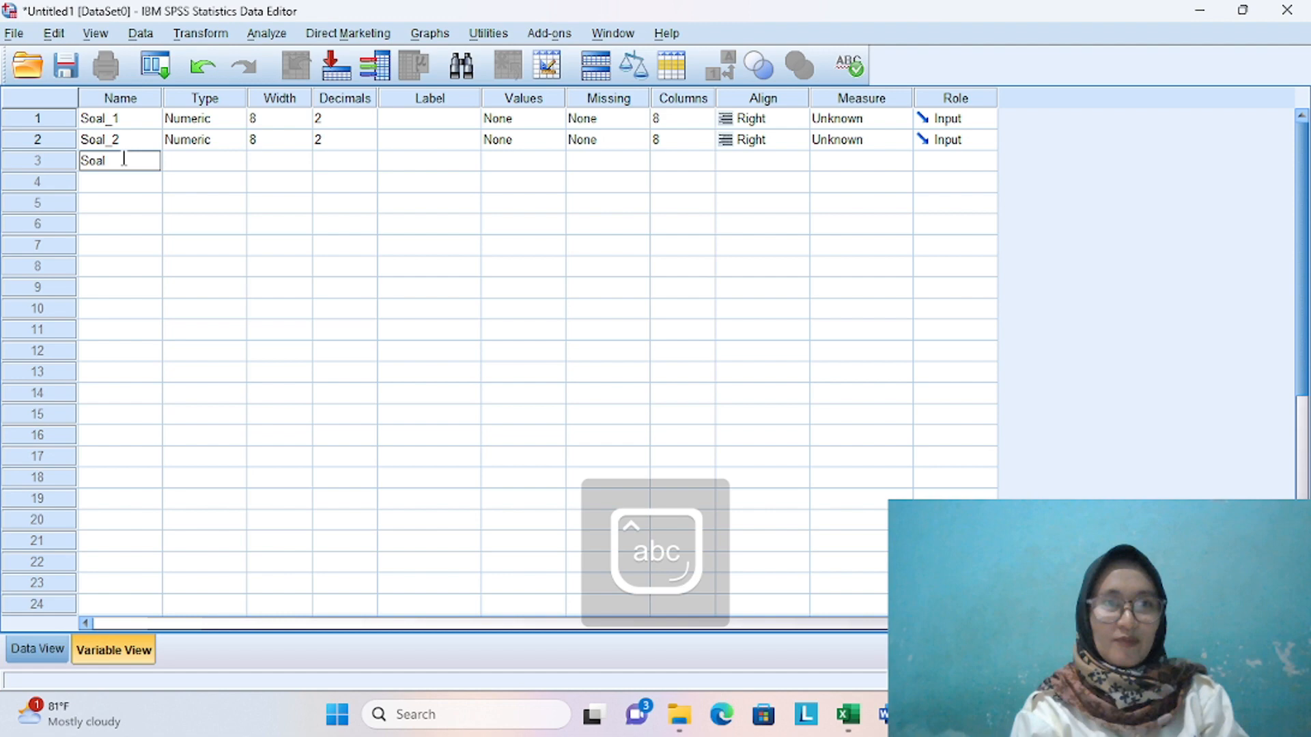
pyautogui.write('_3')
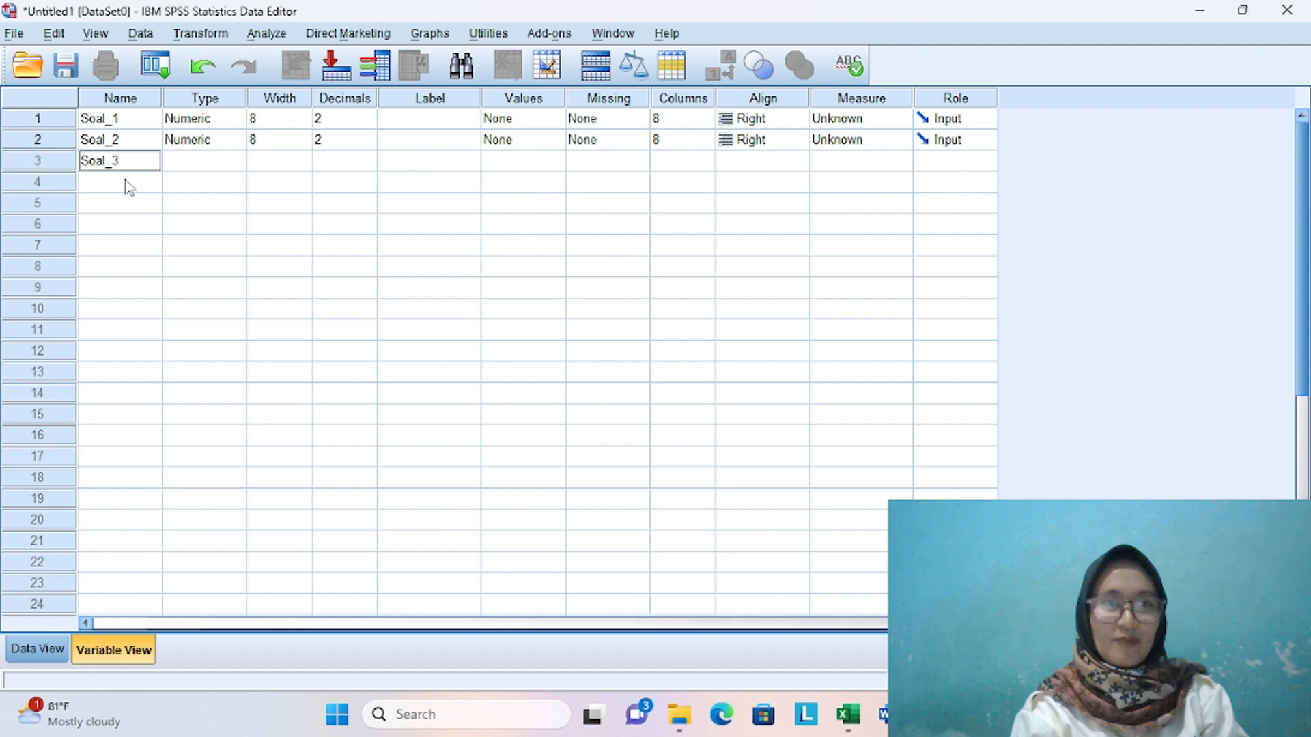
pyautogui.click(125, 182)
pyautogui.press('capslock')
pyautogui.write('S')
pyautogui.press('capslock')
pyautogui.write('o')
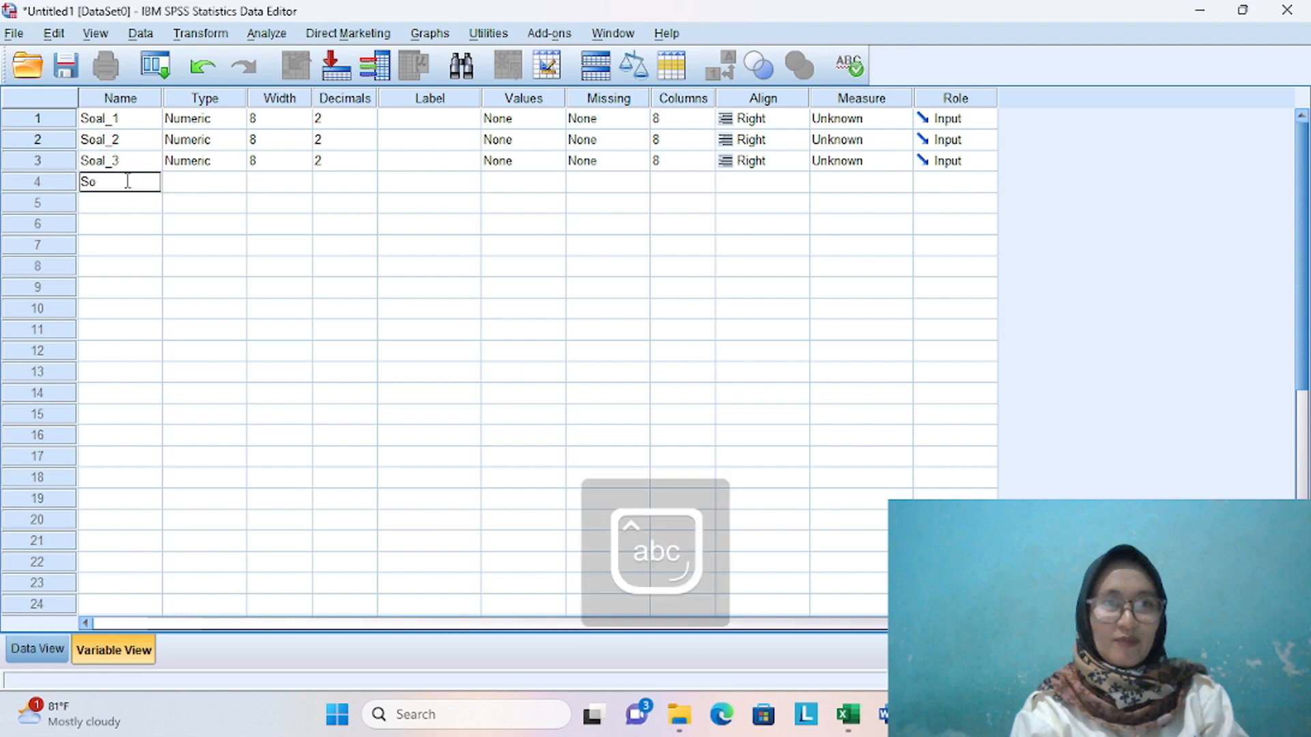
pyautogui.write('al_4')
# Step: Add the fifth and sixth variables, named Soal_5 and Soal_6
pyautogui.click(105, 204)
pyautogui.press('capslock')
pyautogui.write('S')
pyautogui.press('capslock')
pyautogui.write('oal_5')
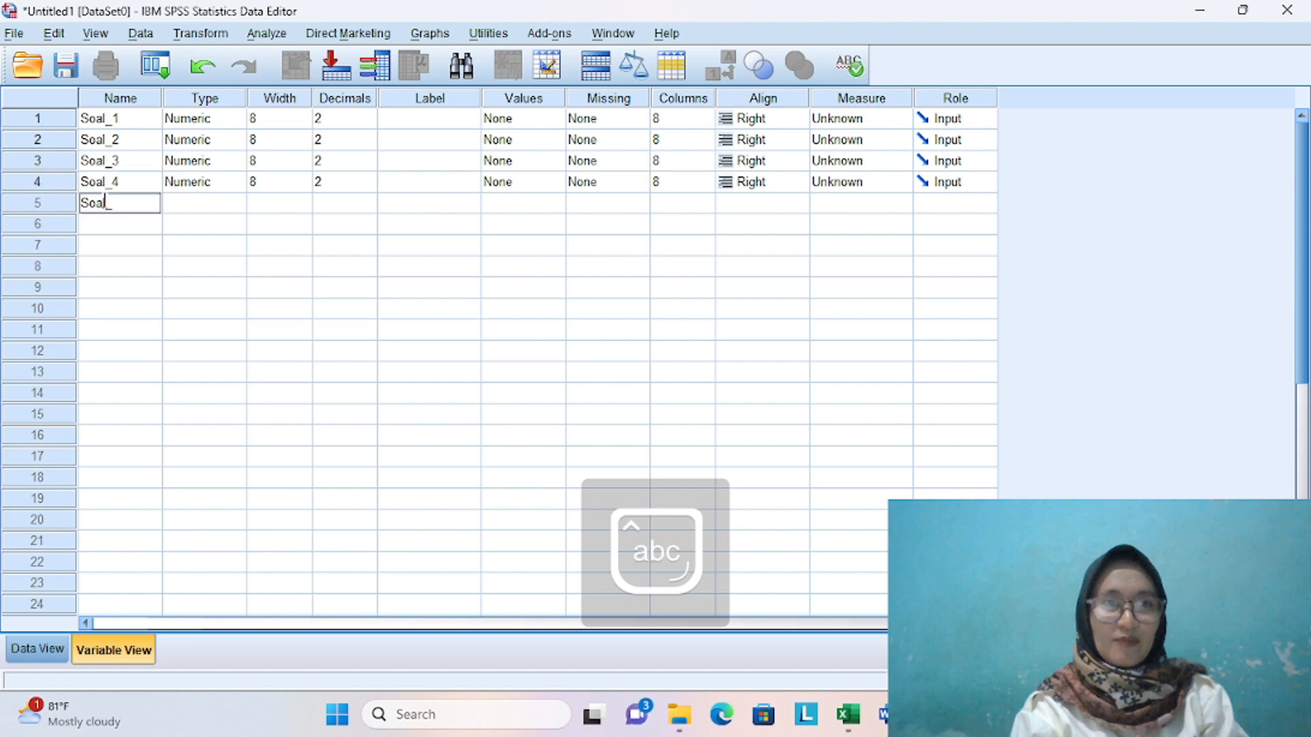
pyautogui.click(116, 228)
pyautogui.press('capslock')
pyautogui.write('S')
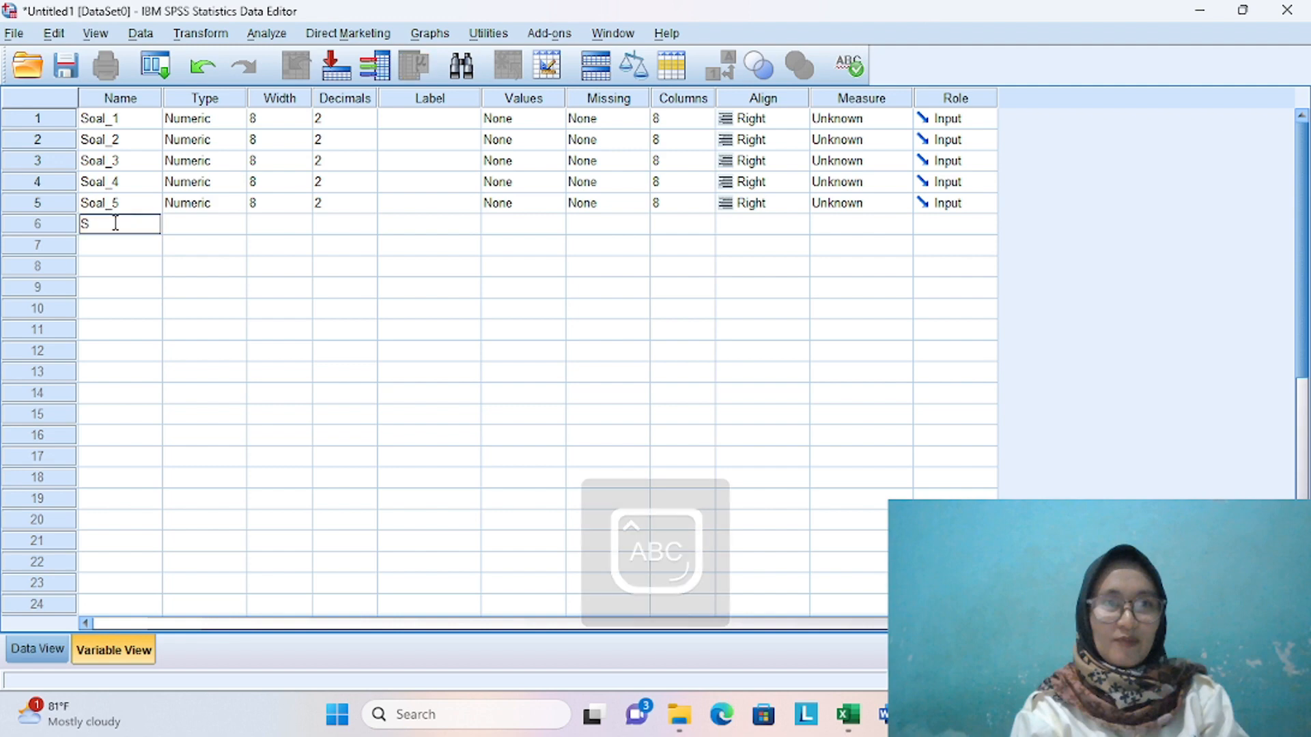
pyautogui.press('capslock')
pyautogui.write('oal_6')
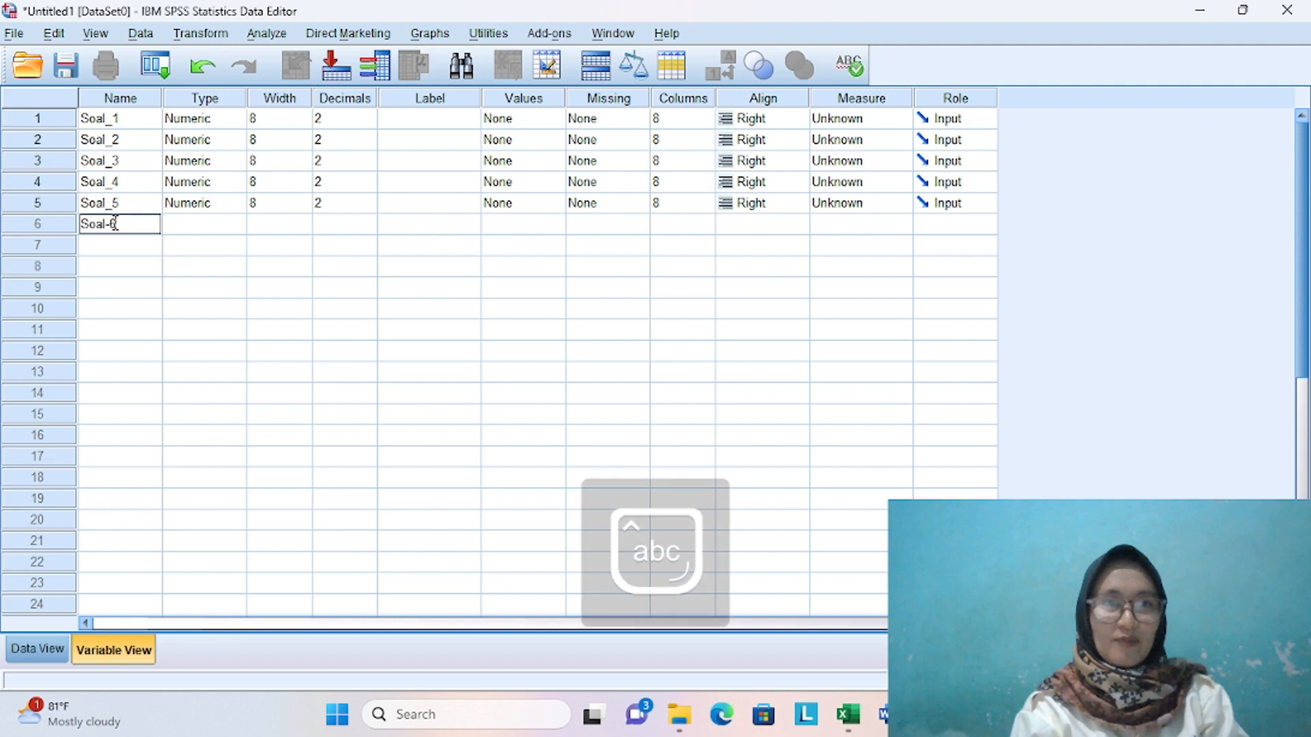
pyautogui.press('BackSpace')
pyautogui.press('BackSpace')
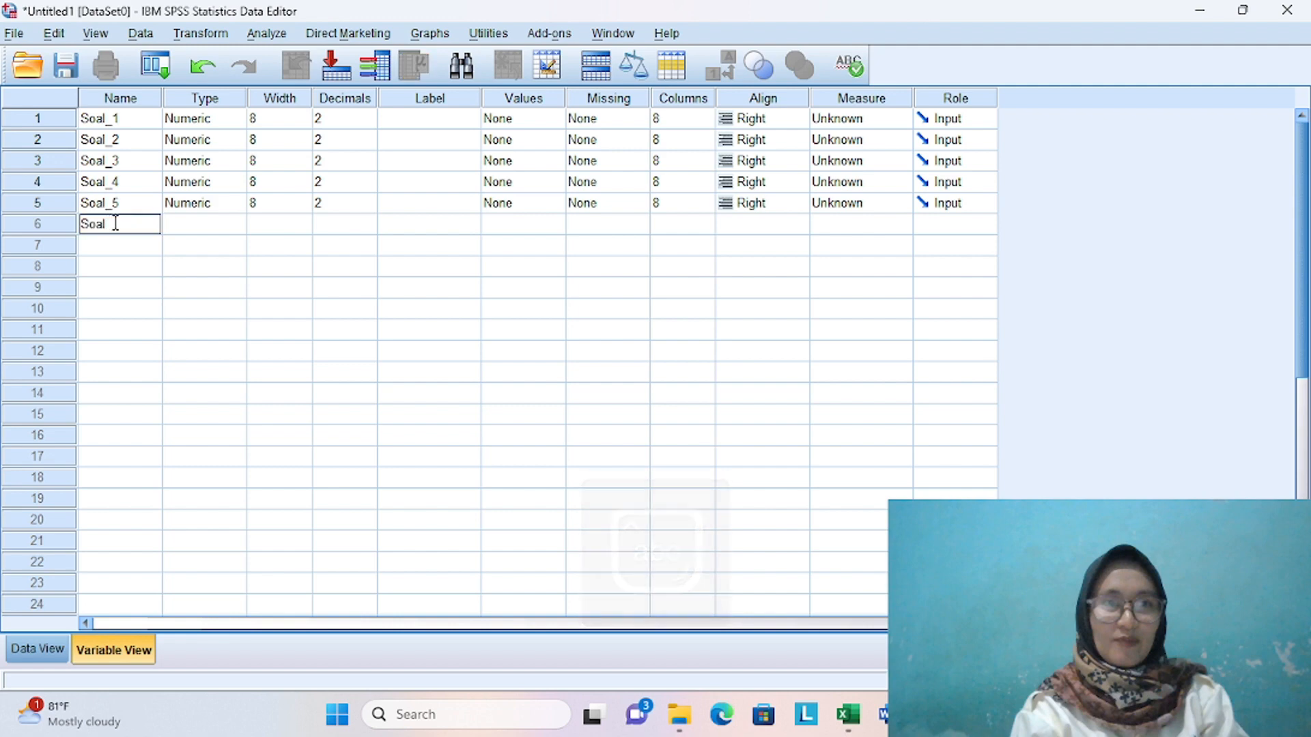
pyautogui.write('_6')
# Step: Add the seventh and eighth variables, named Soal_7 and Soal_8
pyautogui.click(117, 240)
pyautogui.write('Soal_7')
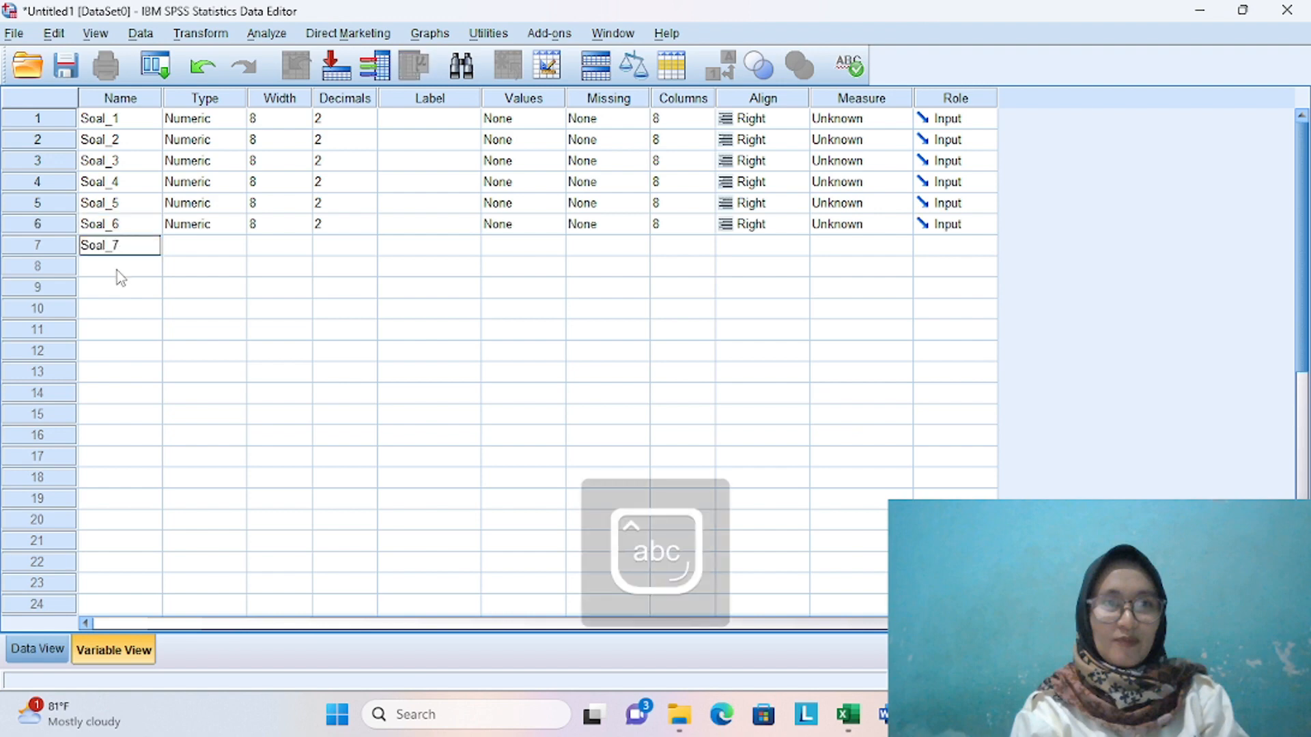
pyautogui.click(117, 269)
pyautogui.press('capslock')
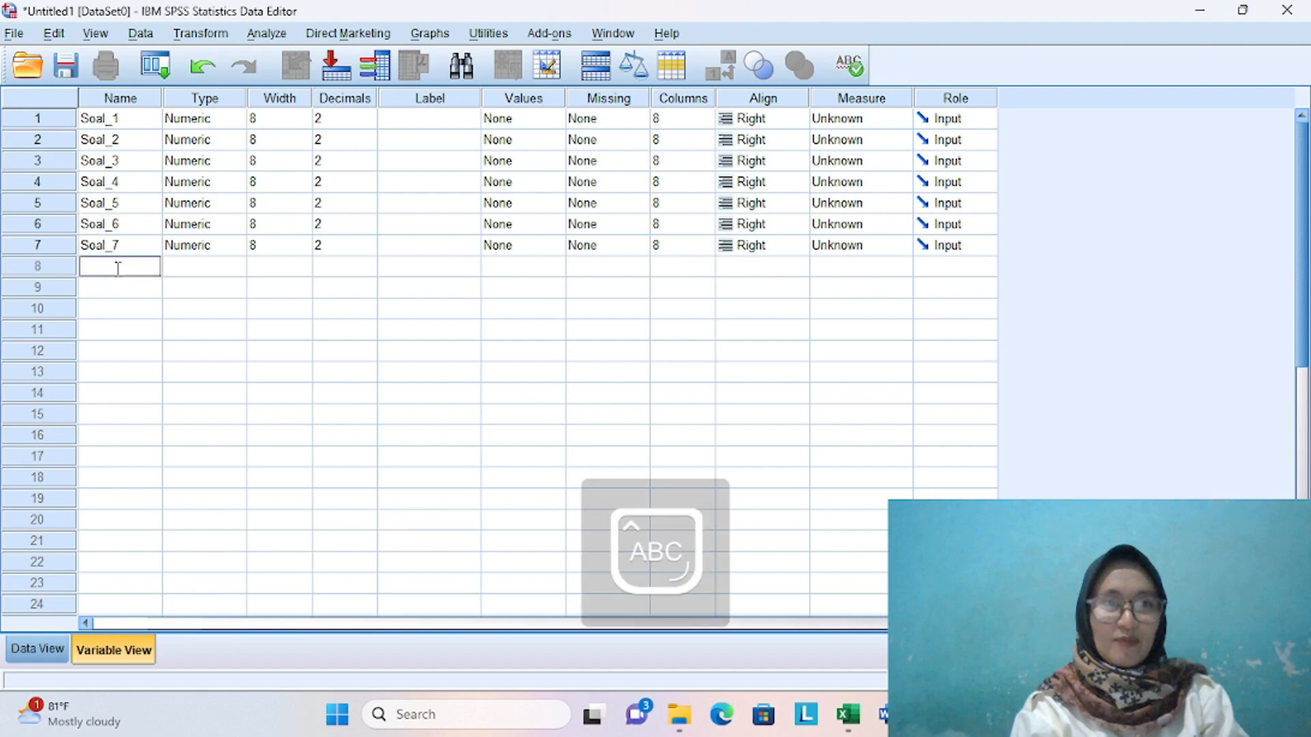
pyautogui.write('S')
pyautogui.press('capslock')
pyautogui.write('oal_8')
# Step: Add the ninth and tenth variables, named Soal_9 and Soal_10
pyautogui.click(122, 287)
pyautogui.press('capslock')
pyautogui.write('S')
pyautogui.press('capslock')
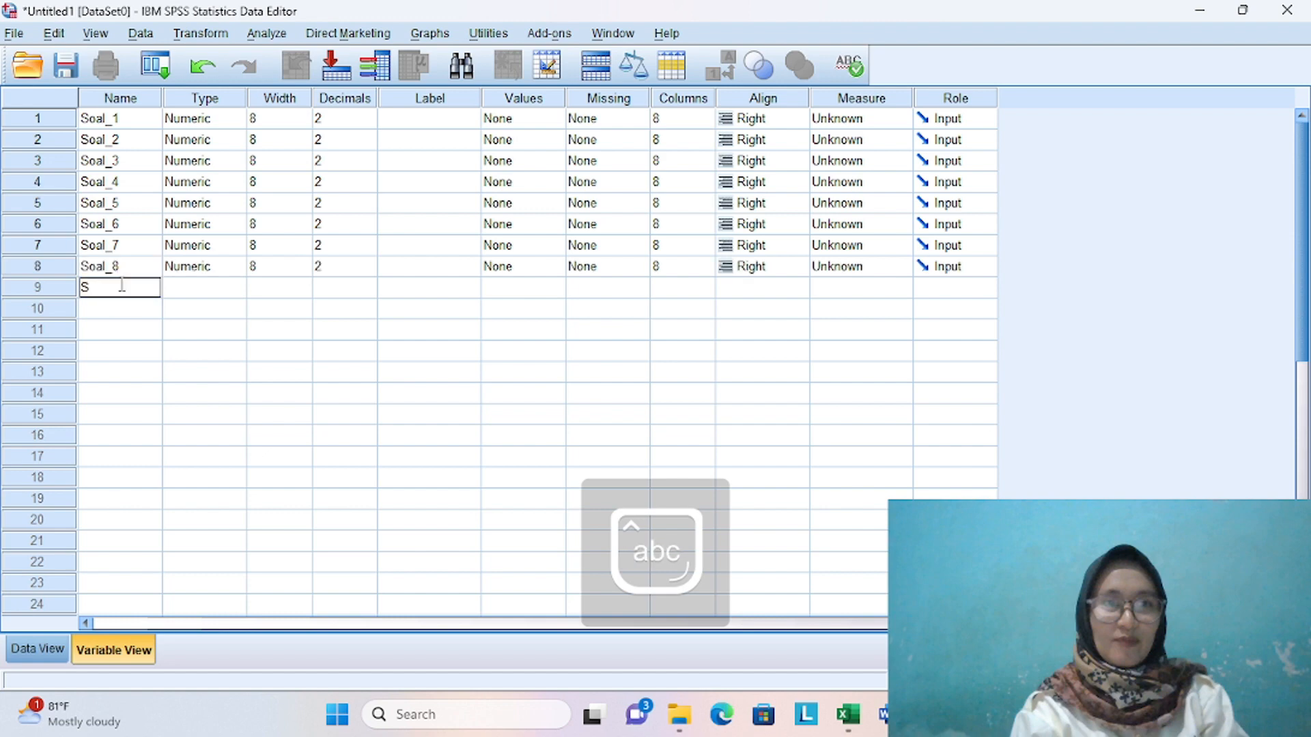
pyautogui.write('oal_9')
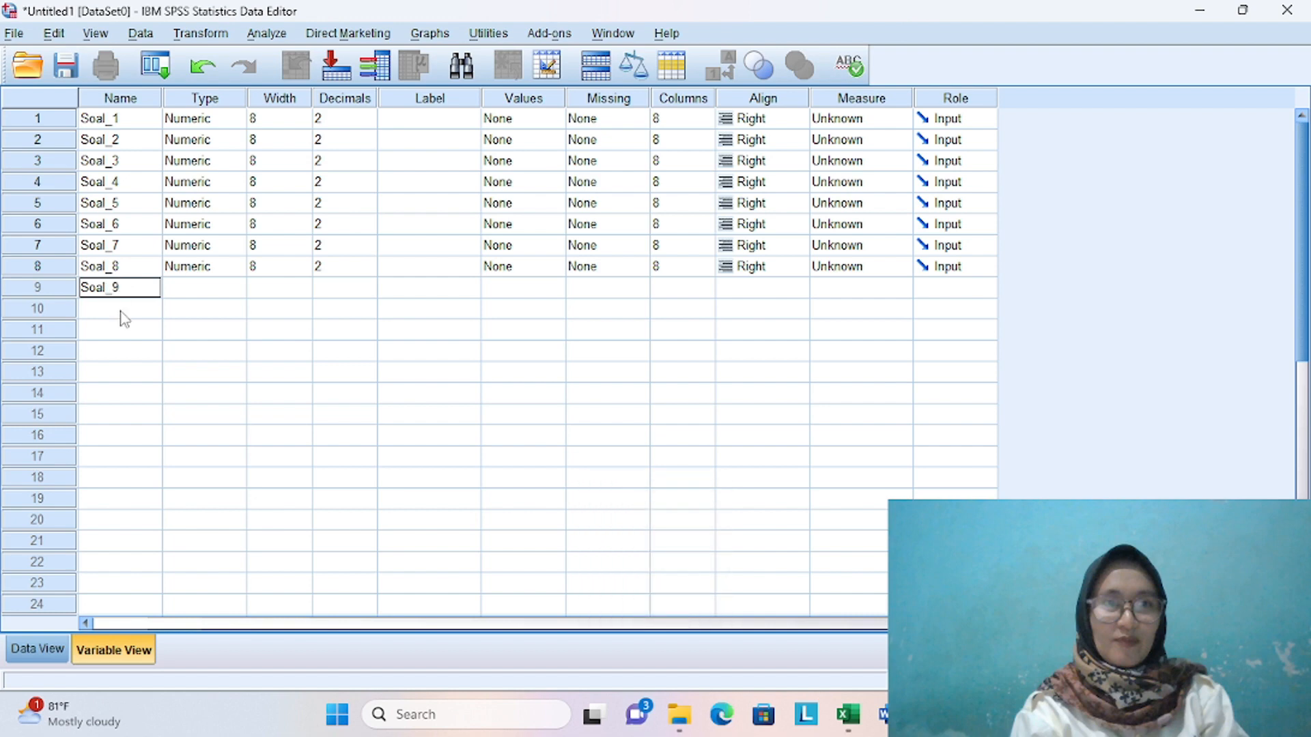
pyautogui.click(122, 312)
pyautogui.press('capslock')
pyautogui.write('S')
pyautogui.press('capslock')
pyautogui.write('oa')
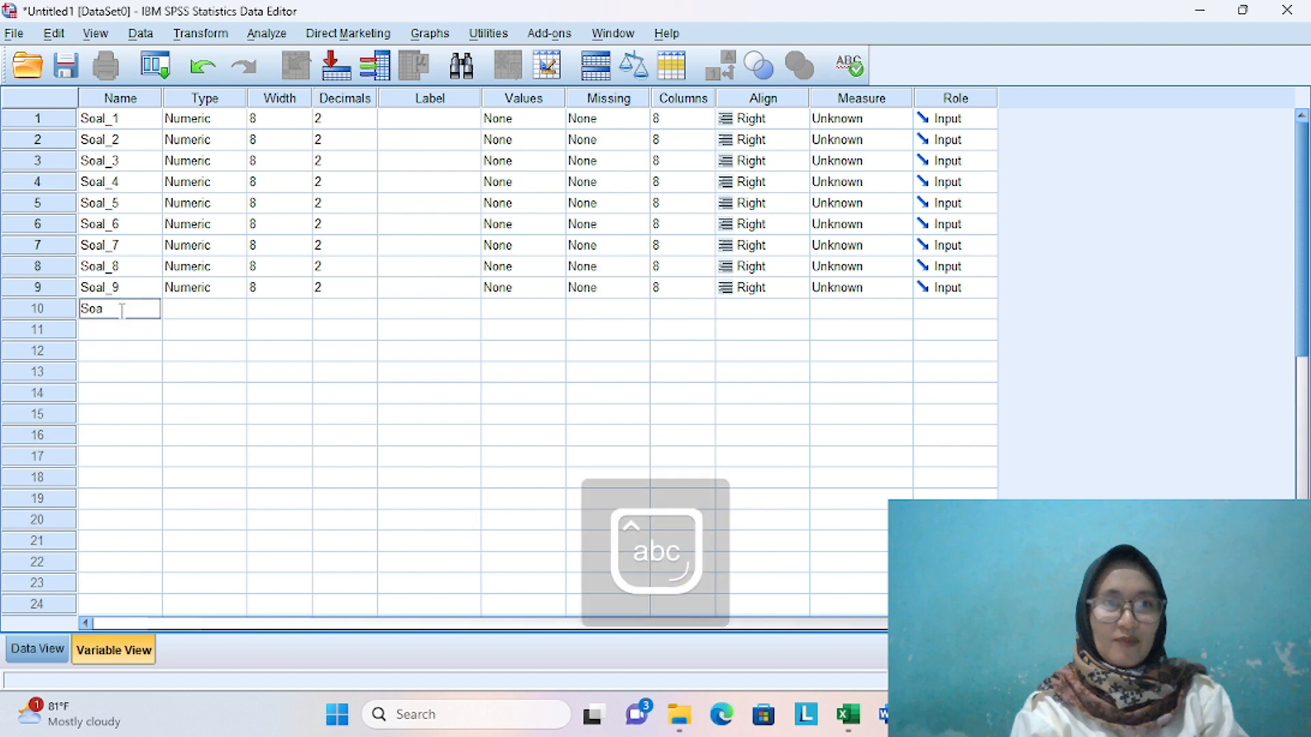
pyautogui.write('l_10')
# Step: Add an eleventh variable named Total below Soal_10
pyautogui.press('capslock')
pyautogui.write('T')
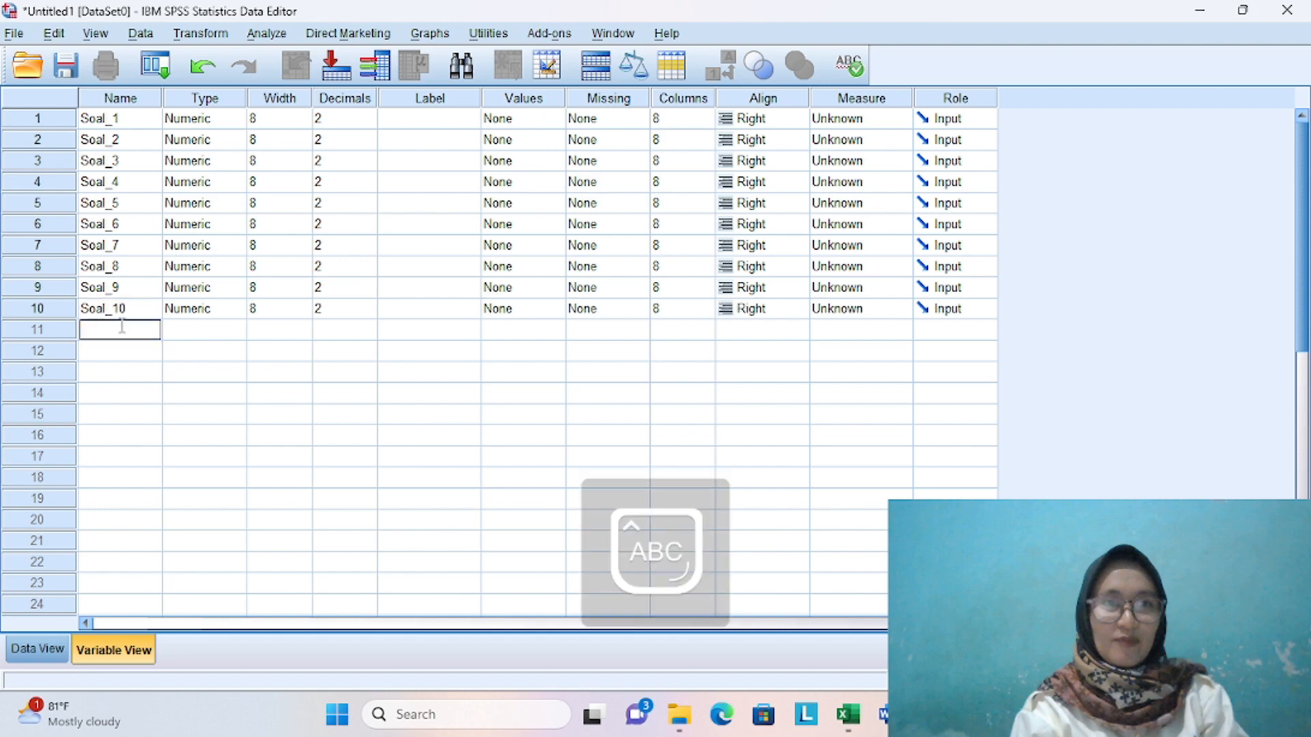
pyautogui.press('capslock')
pyautogui.write('otal')
# Step: Set the number of decimals of the variable Soal_1 to 0
pyautogui.click(356, 308)
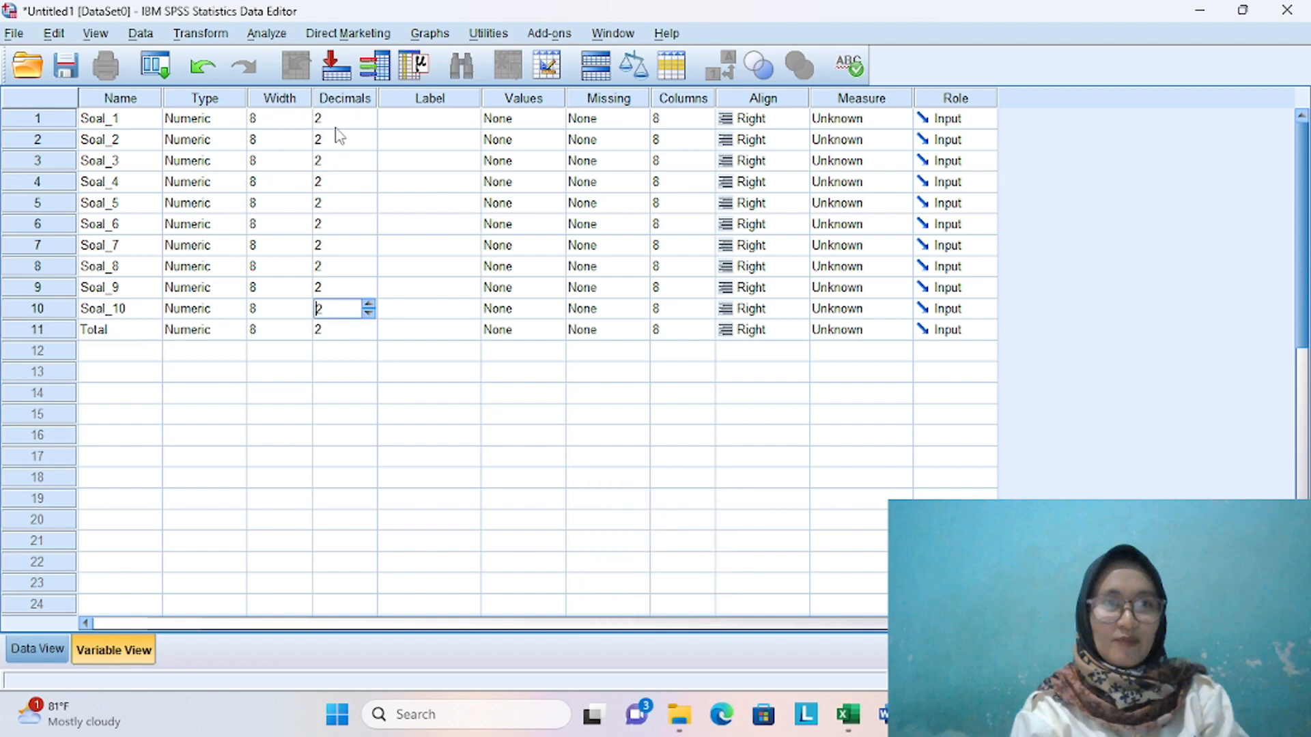
pyautogui.click(368, 124)
pyautogui.click(369, 124)
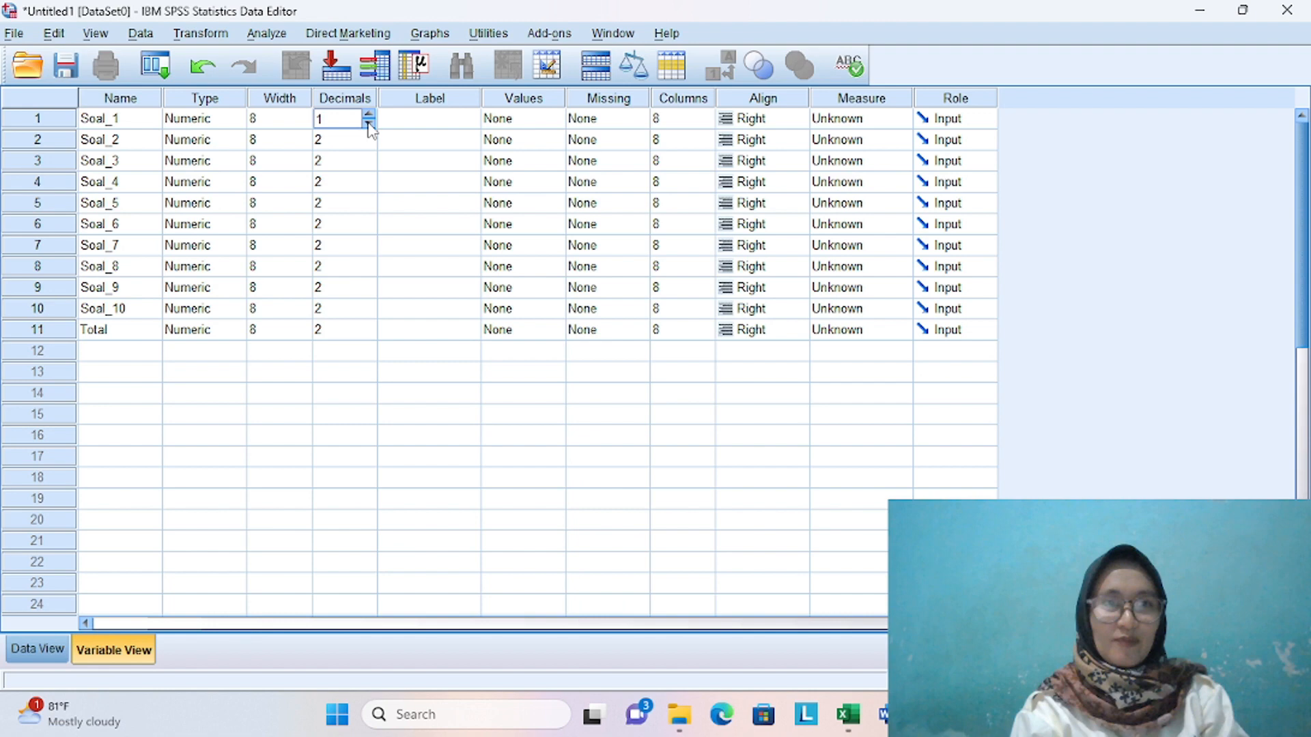
pyautogui.click(368, 116)
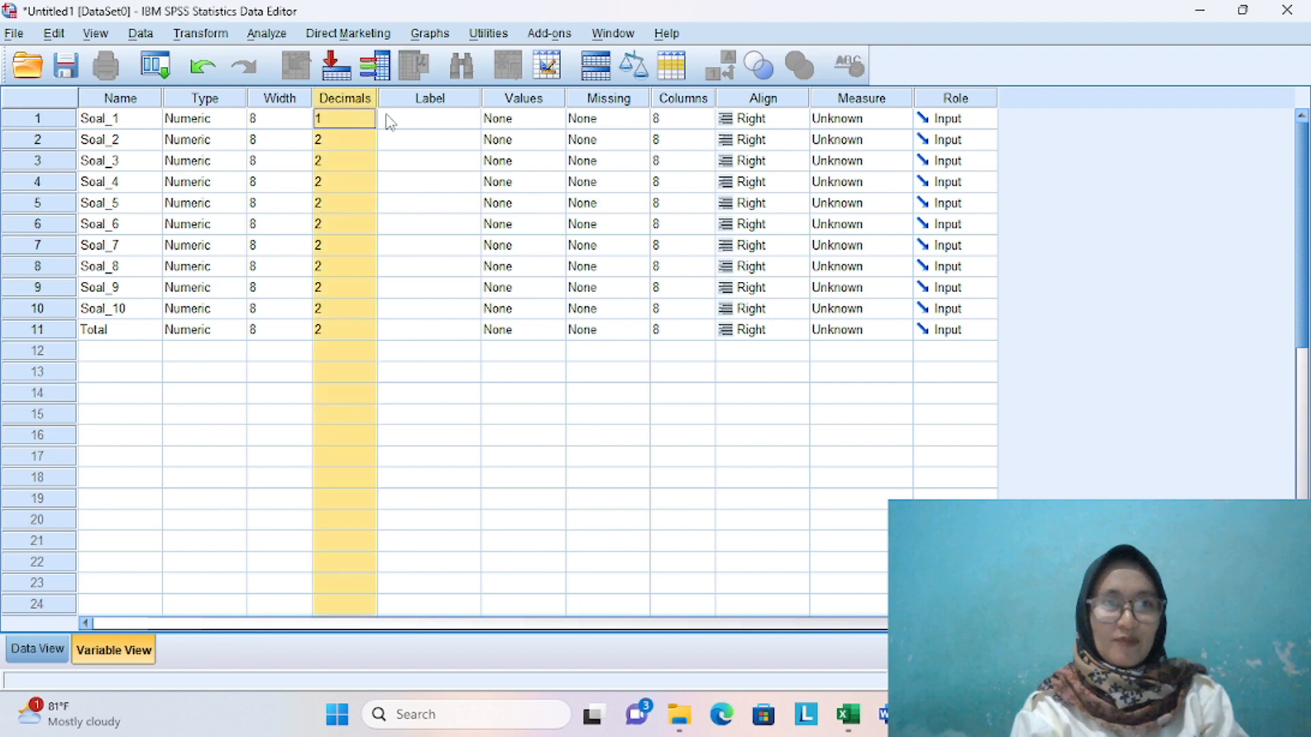
pyautogui.click(387, 118)
pyautogui.click(368, 120)
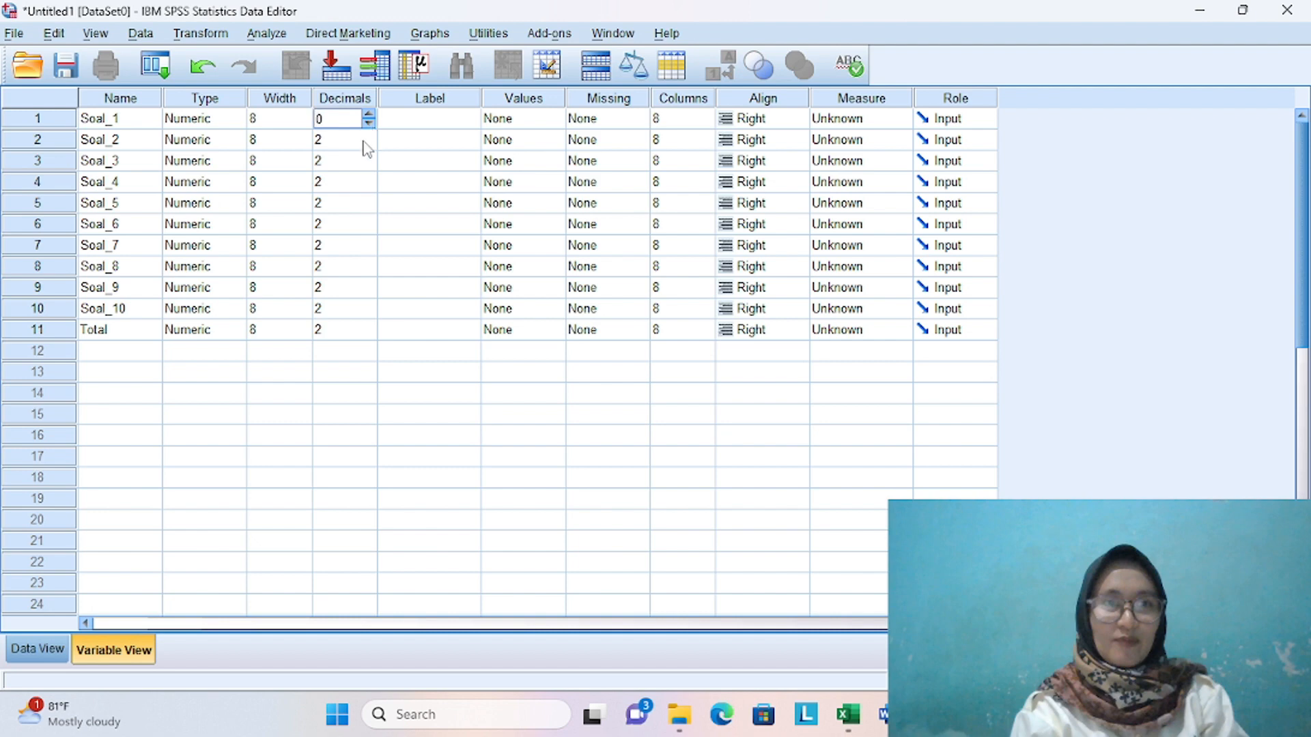
# Step: Set the number of decimals to 0 for the variables Soal_2, Soal_3 and Soal_4
pyautogui.click(363, 142)
pyautogui.click(368, 145)
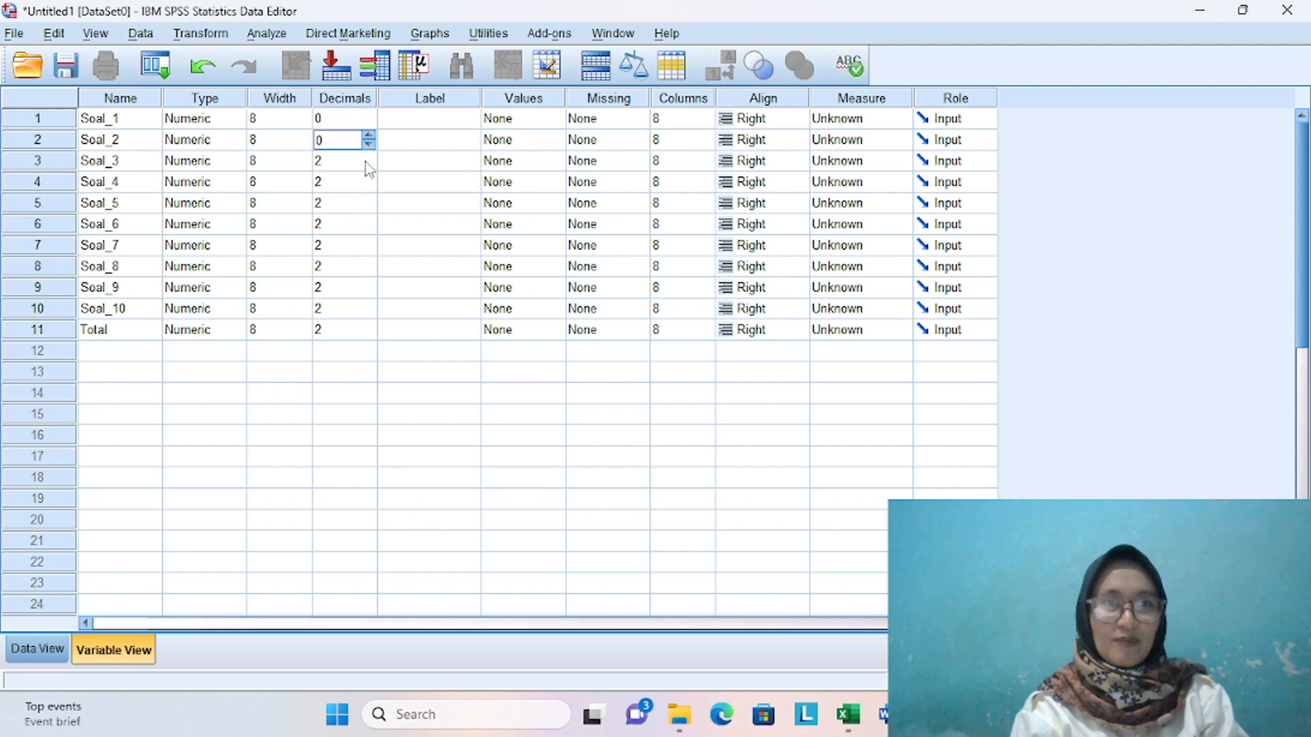
pyautogui.click(368, 164)
pyautogui.click(368, 166)
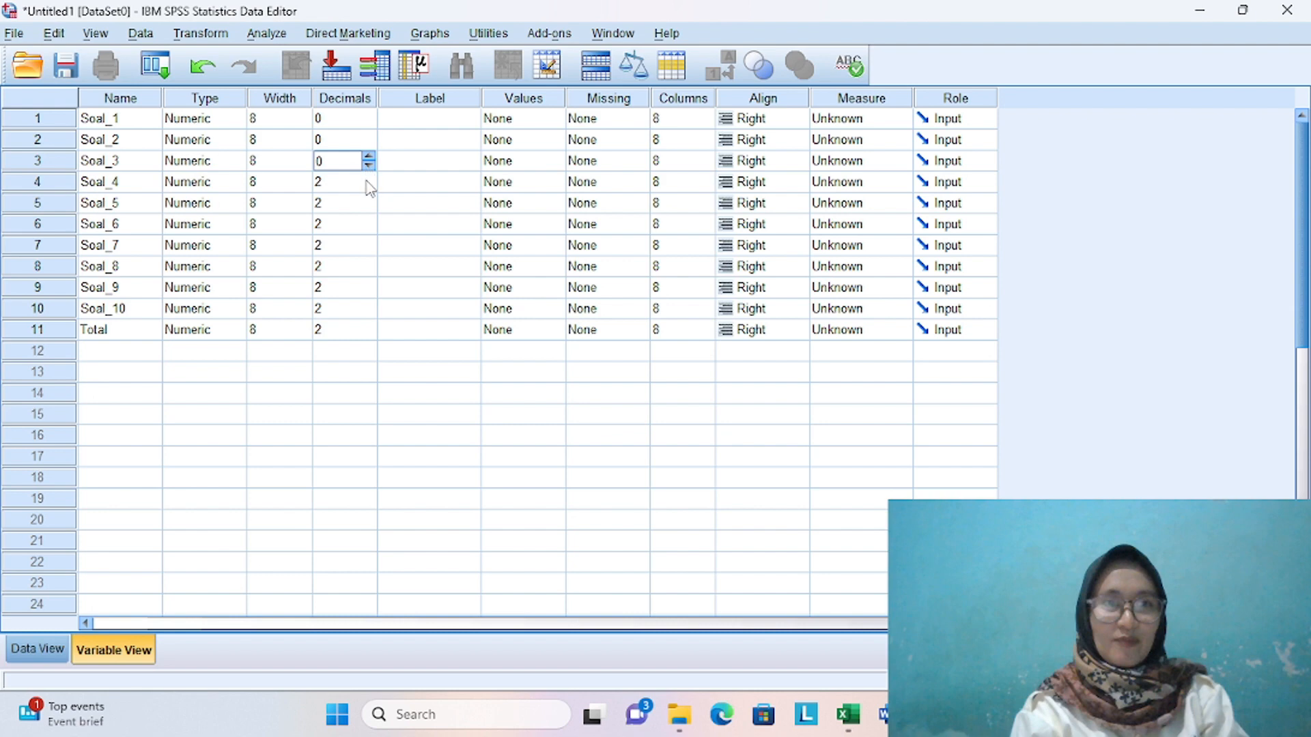
pyautogui.click(367, 181)
pyautogui.click(368, 179)
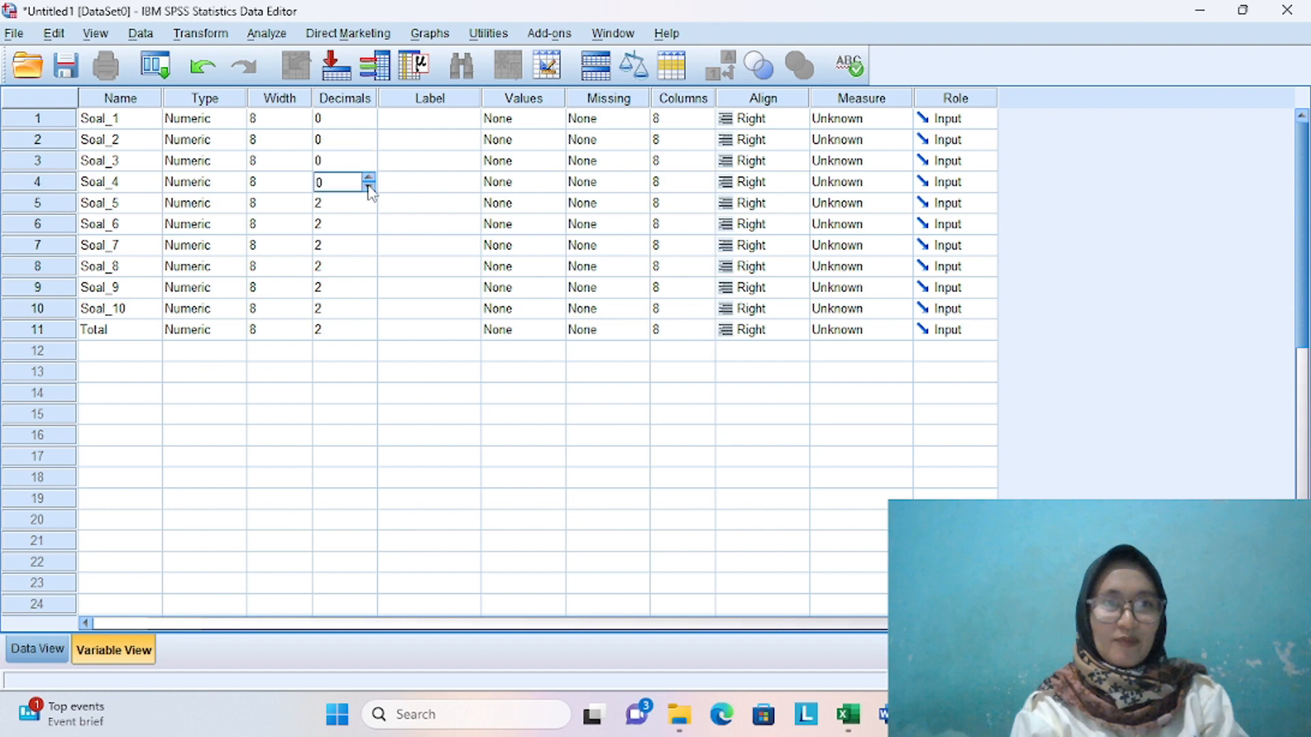
# Step: Set the number of decimals to 0 for the variables Soal_5, Soal_6 and Soal_7
pyautogui.click(369, 204)
pyautogui.click(368, 200)
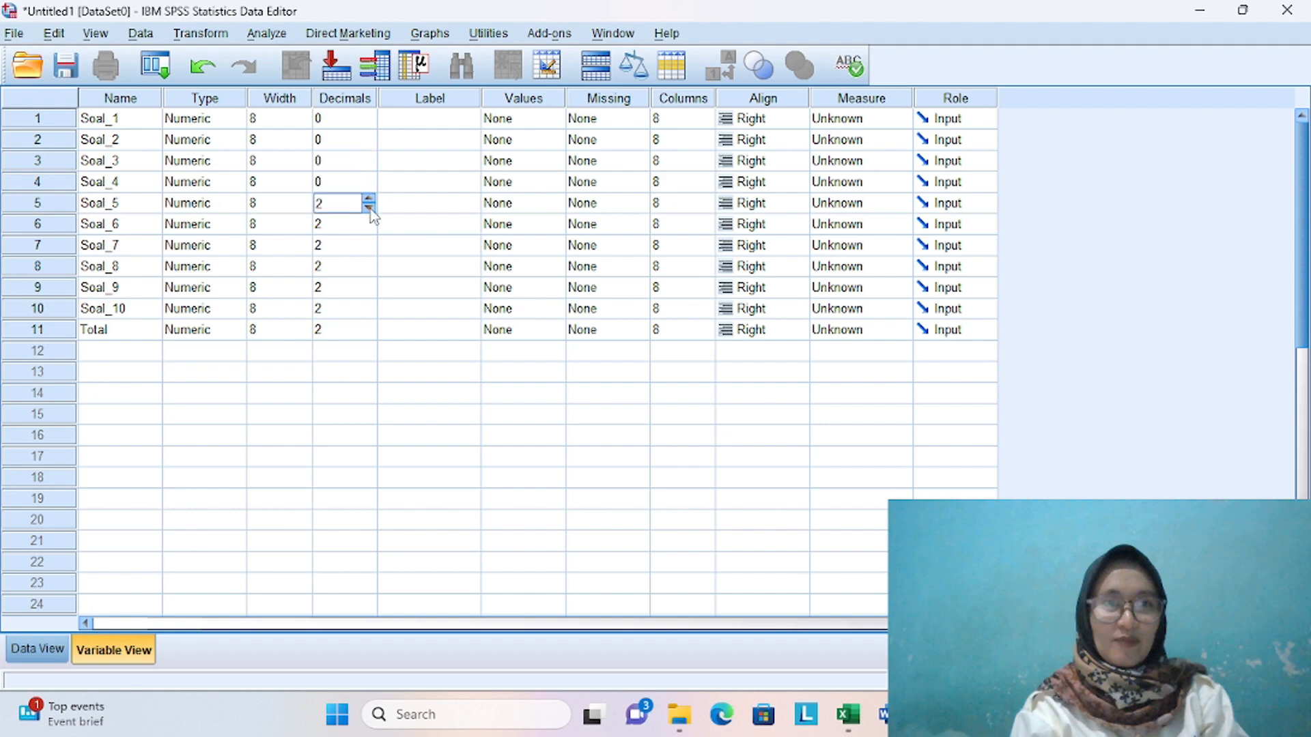
pyautogui.click(369, 228)
pyautogui.click(369, 229)
pyautogui.click(366, 243)
pyautogui.click(368, 241)
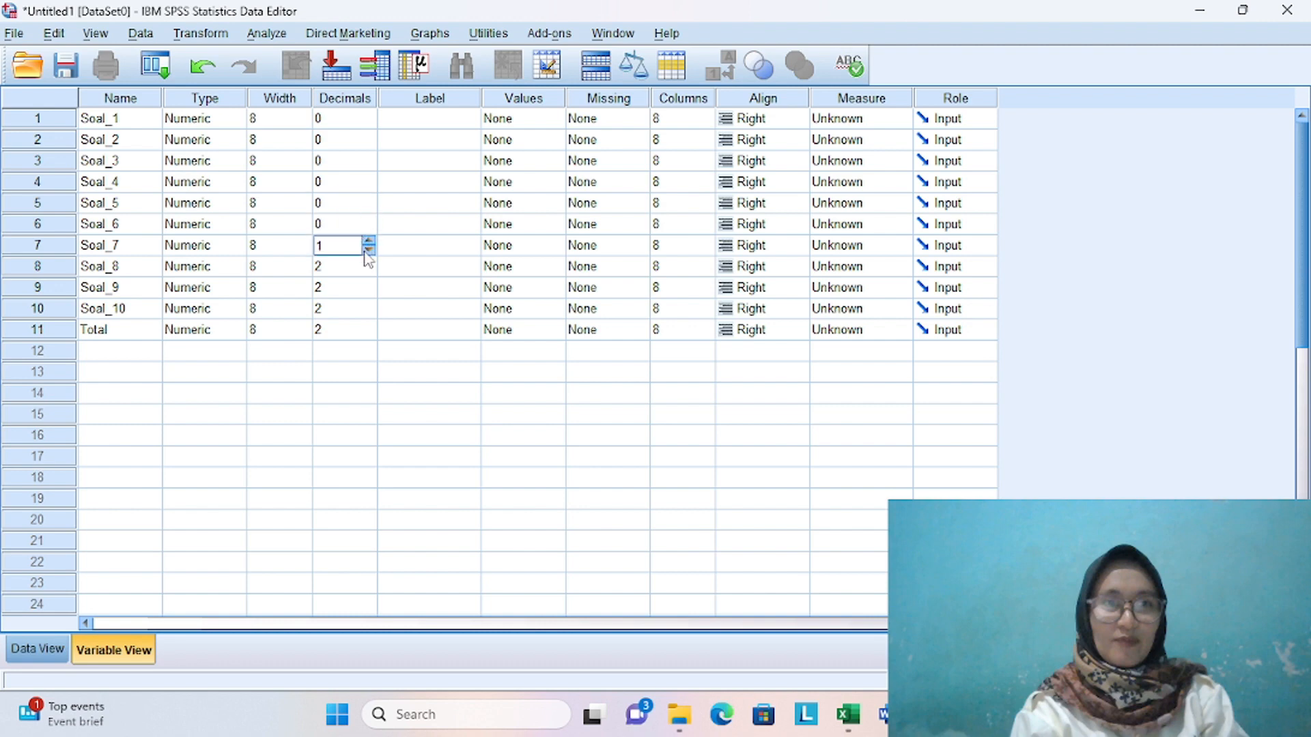
# Step: Set the number of decimals to 0 for the variables Soal_8, Soal_9, Soal_10 and Total
pyautogui.click(366, 267)
pyautogui.click(367, 286)
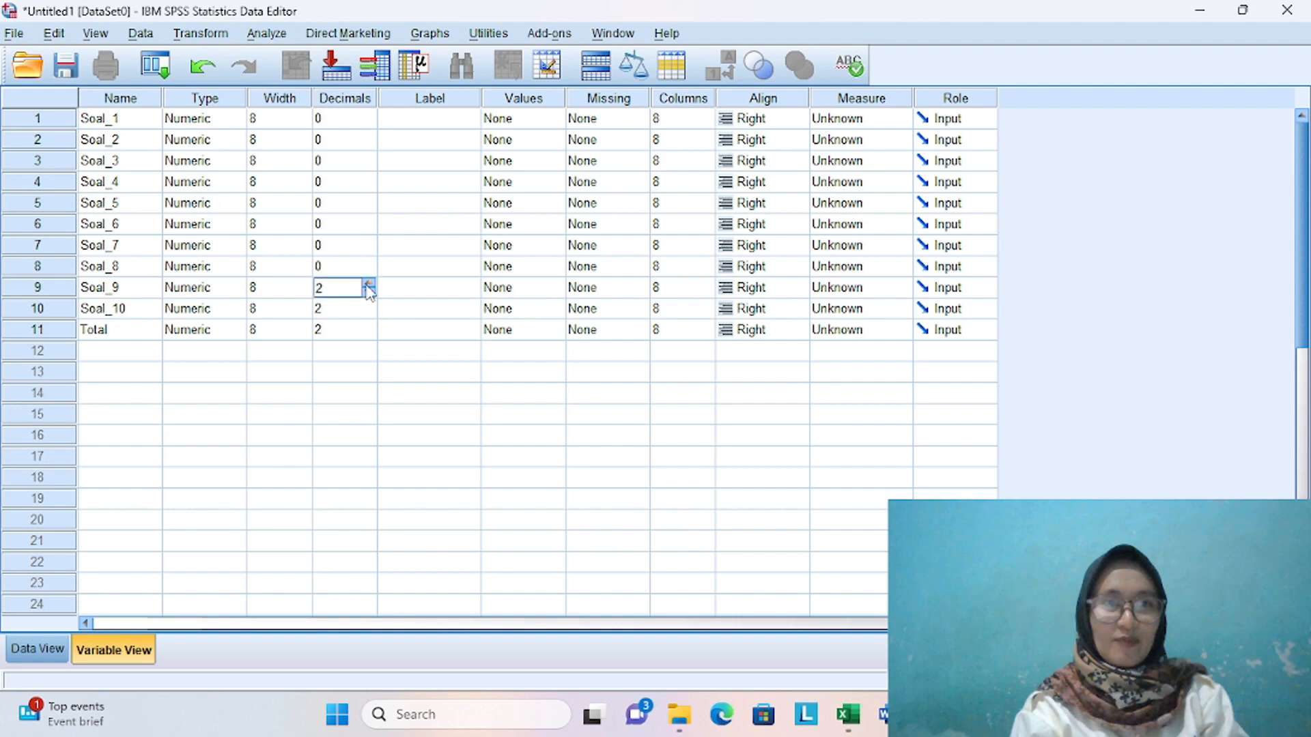
pyautogui.click(368, 283)
pyautogui.click(363, 308)
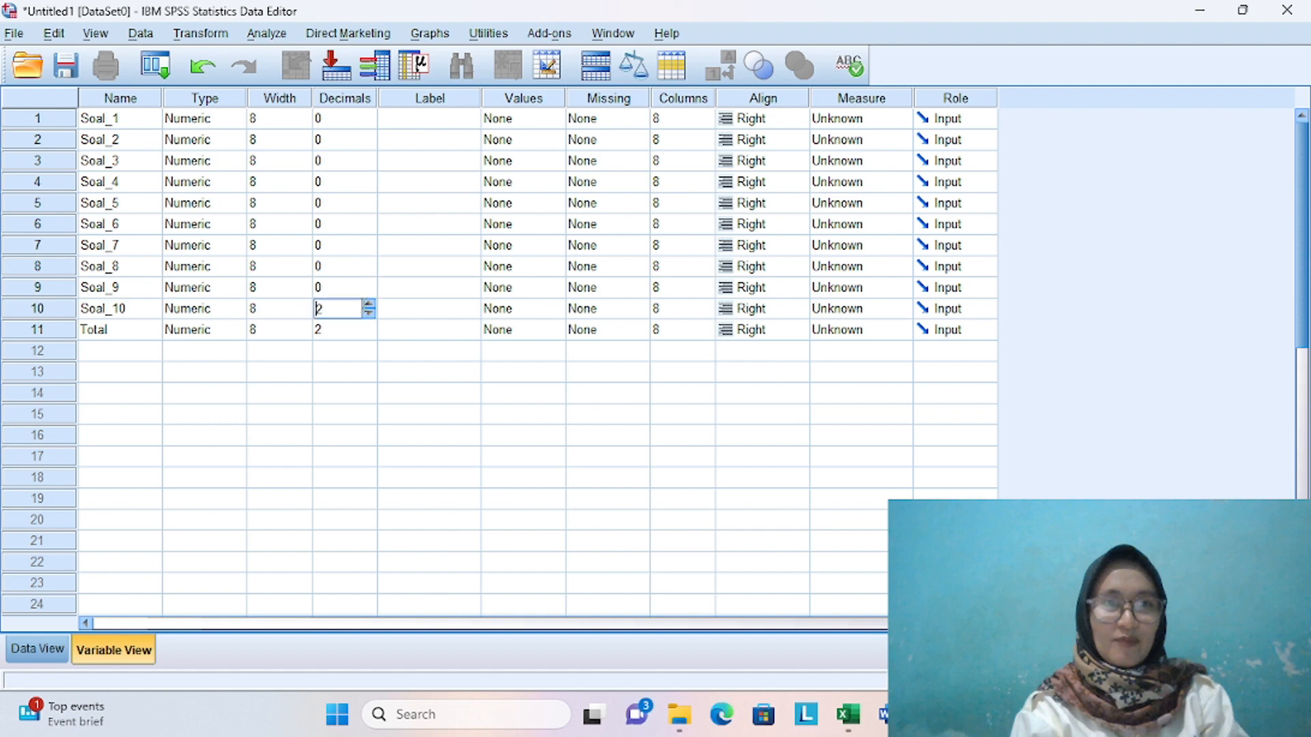
pyautogui.click(361, 333)
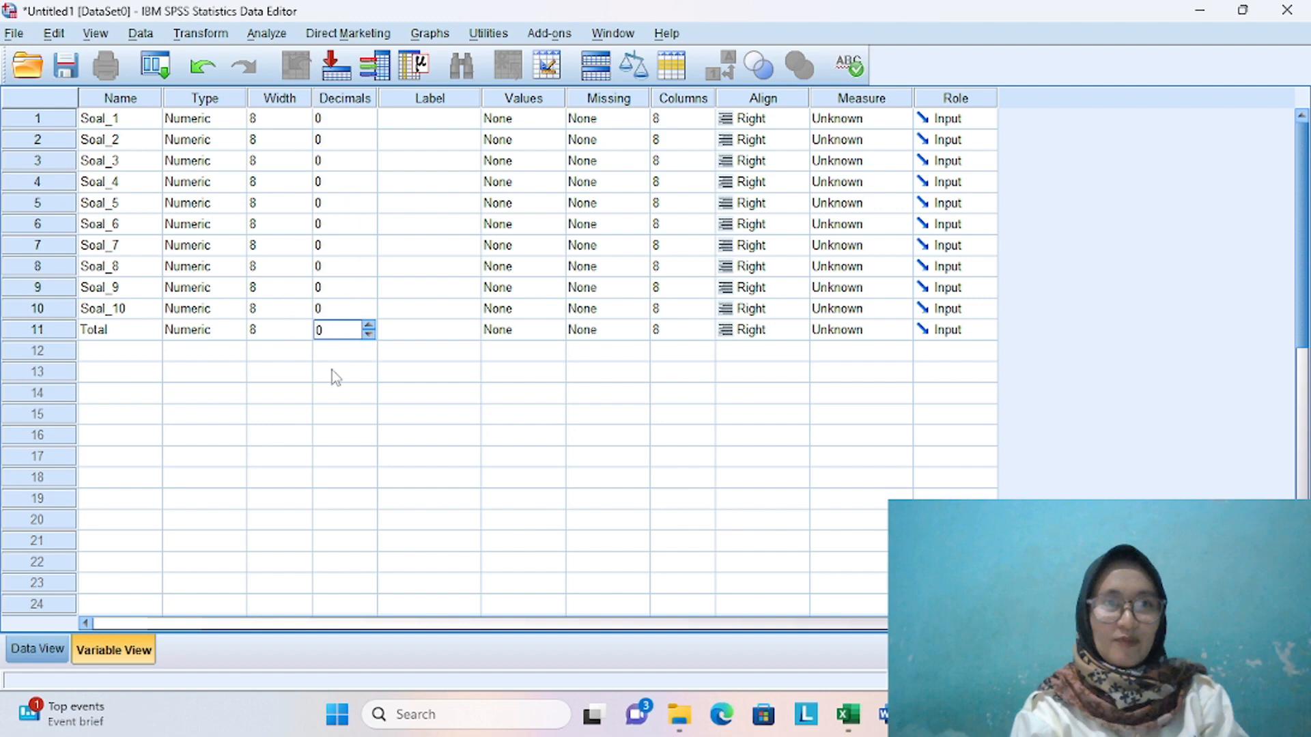
# Step: Show the data grid, then switch to the Excel test results workbook and copy the item scores and totals in B5:L29
pyautogui.click(31, 654)
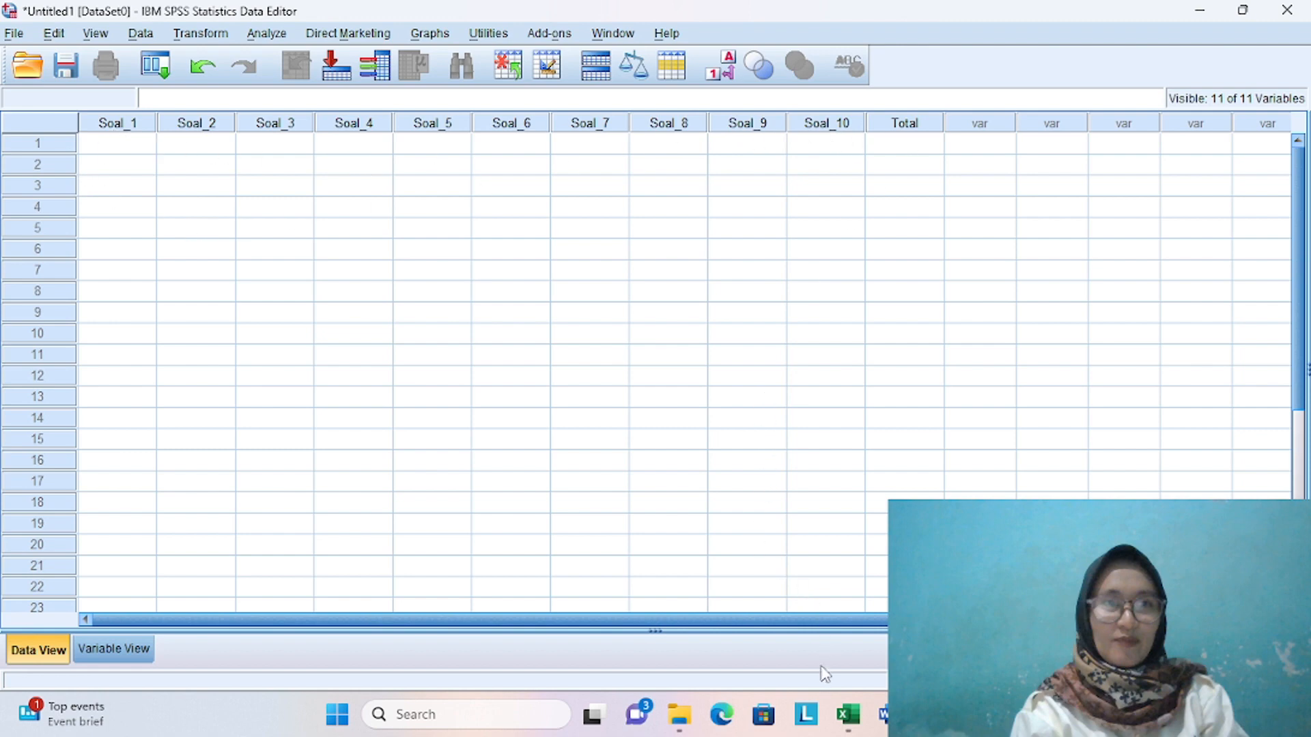
pyautogui.moveTo(851, 725)
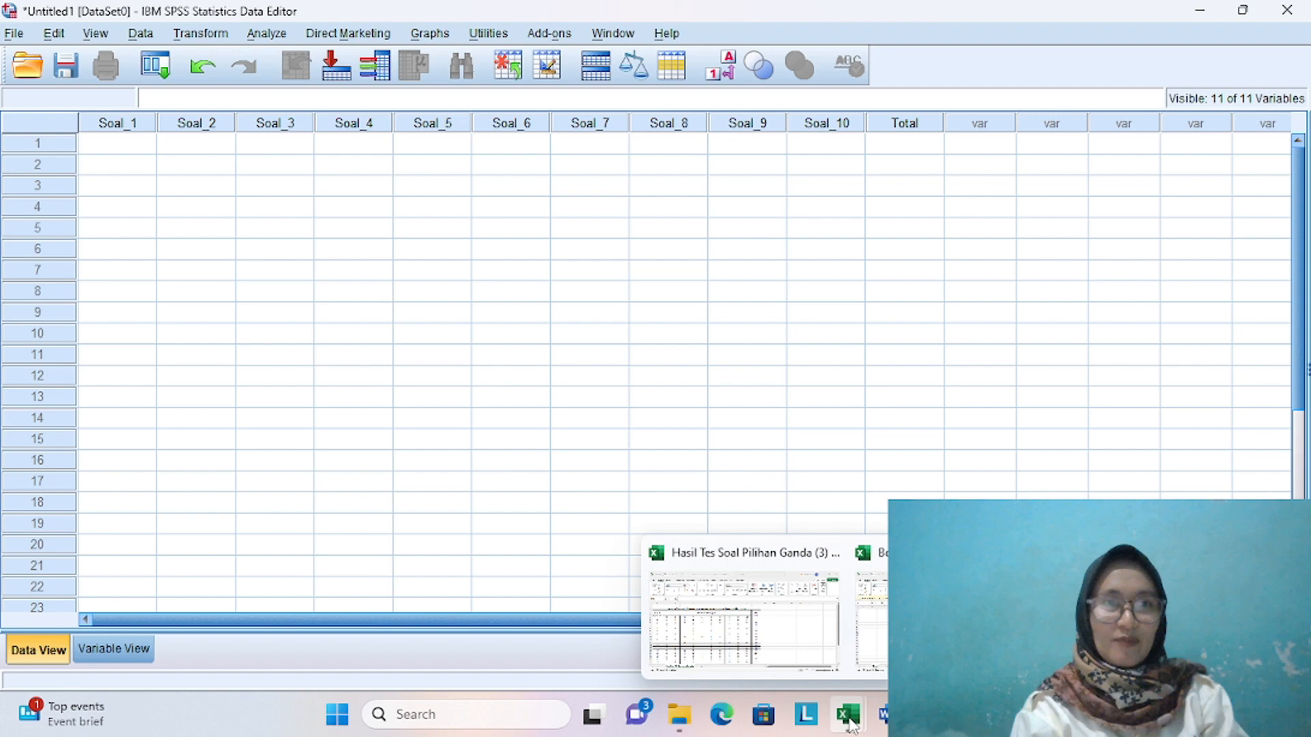
pyautogui.click(770, 623)
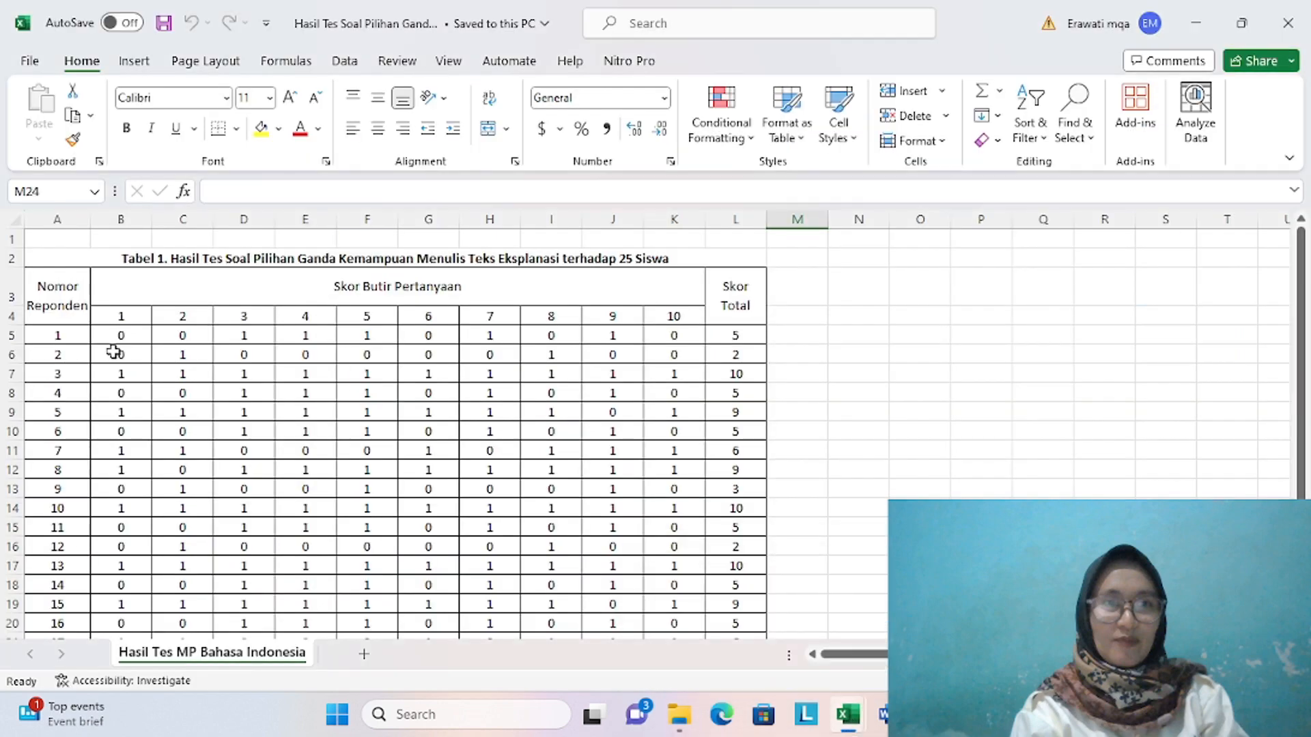
pyautogui.moveTo(109, 336); pyautogui.dragTo(726, 604)
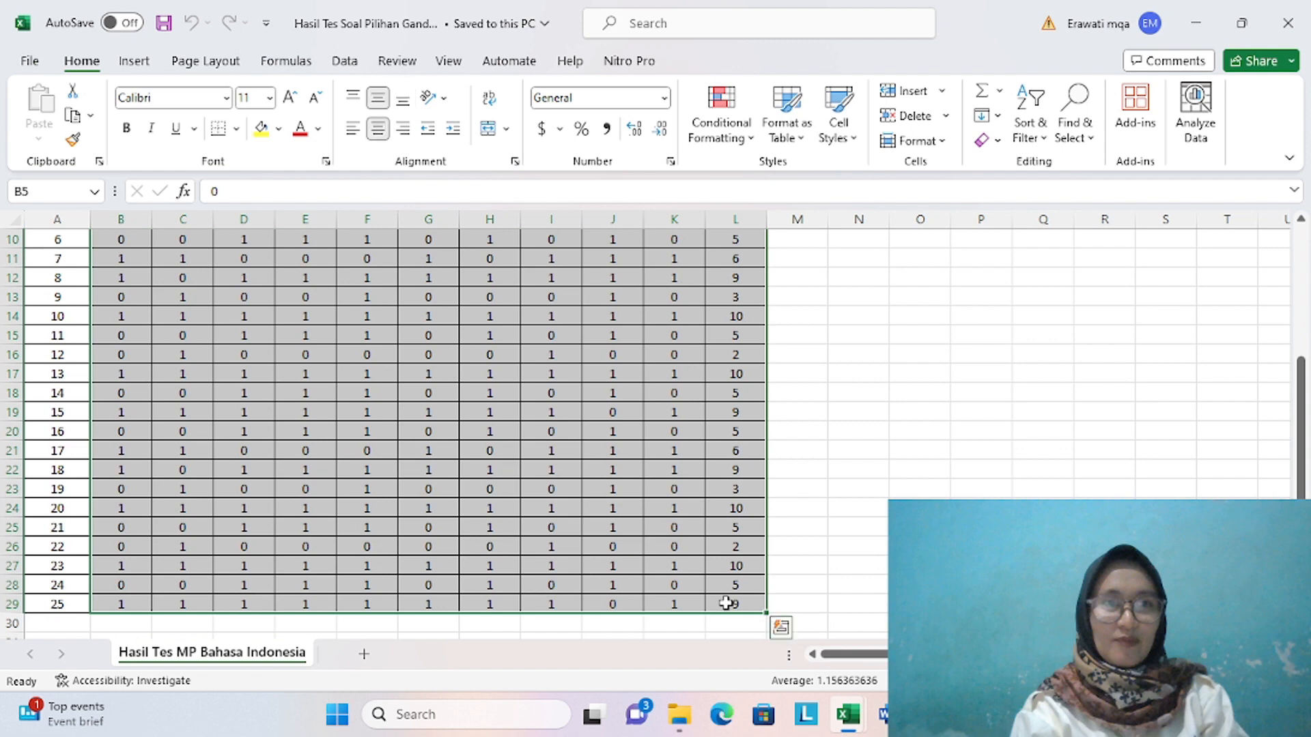
pyautogui.hotkey('ctrl', 'c')
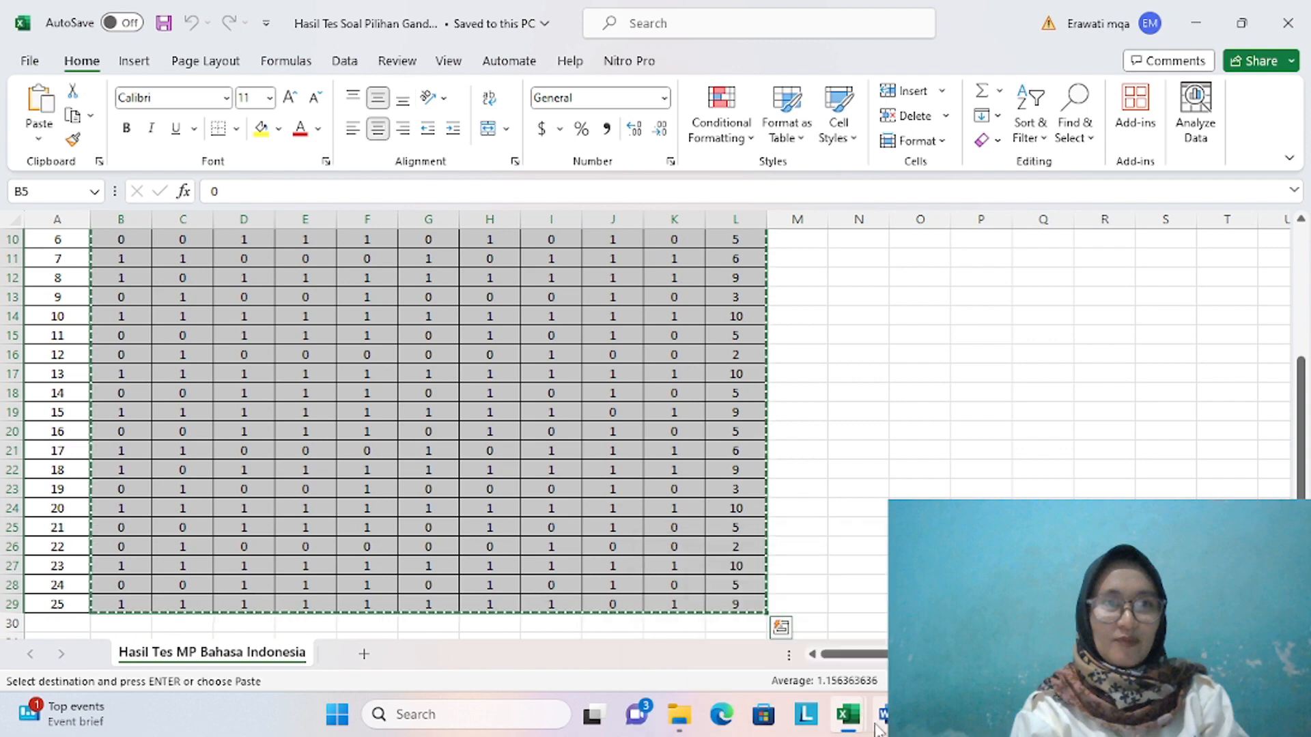
# Step: Return to the SPSS data grid and paste the copied scores starting at case 1 of Soal_1
pyautogui.click(974, 715)
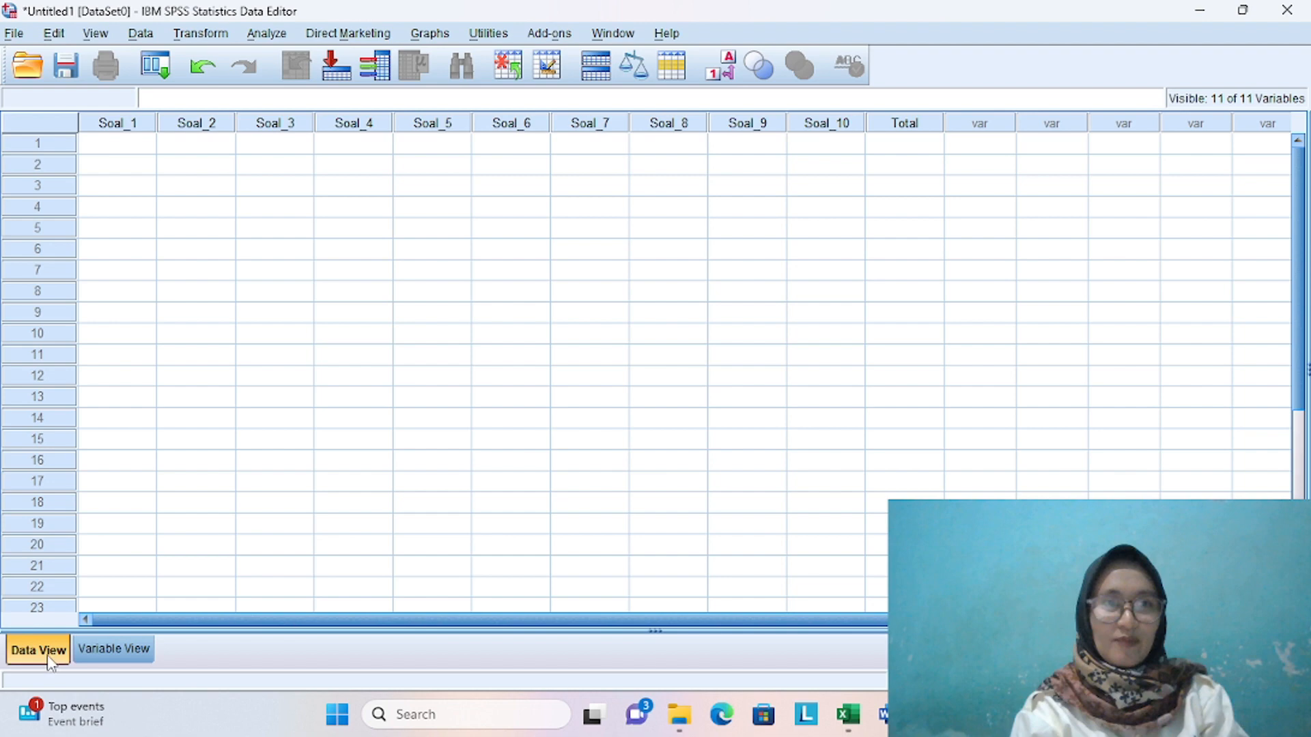
pyautogui.click(115, 150)
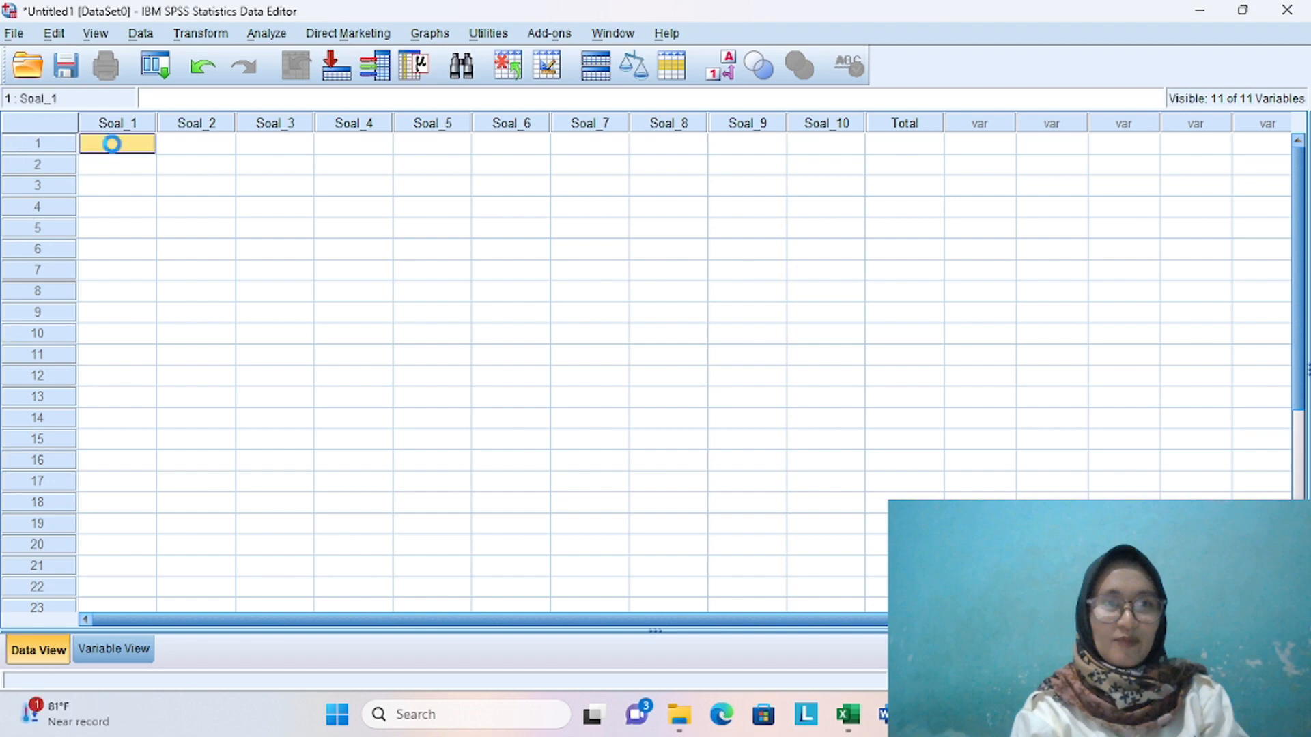
pyautogui.hotkey('ctrl', 'v')
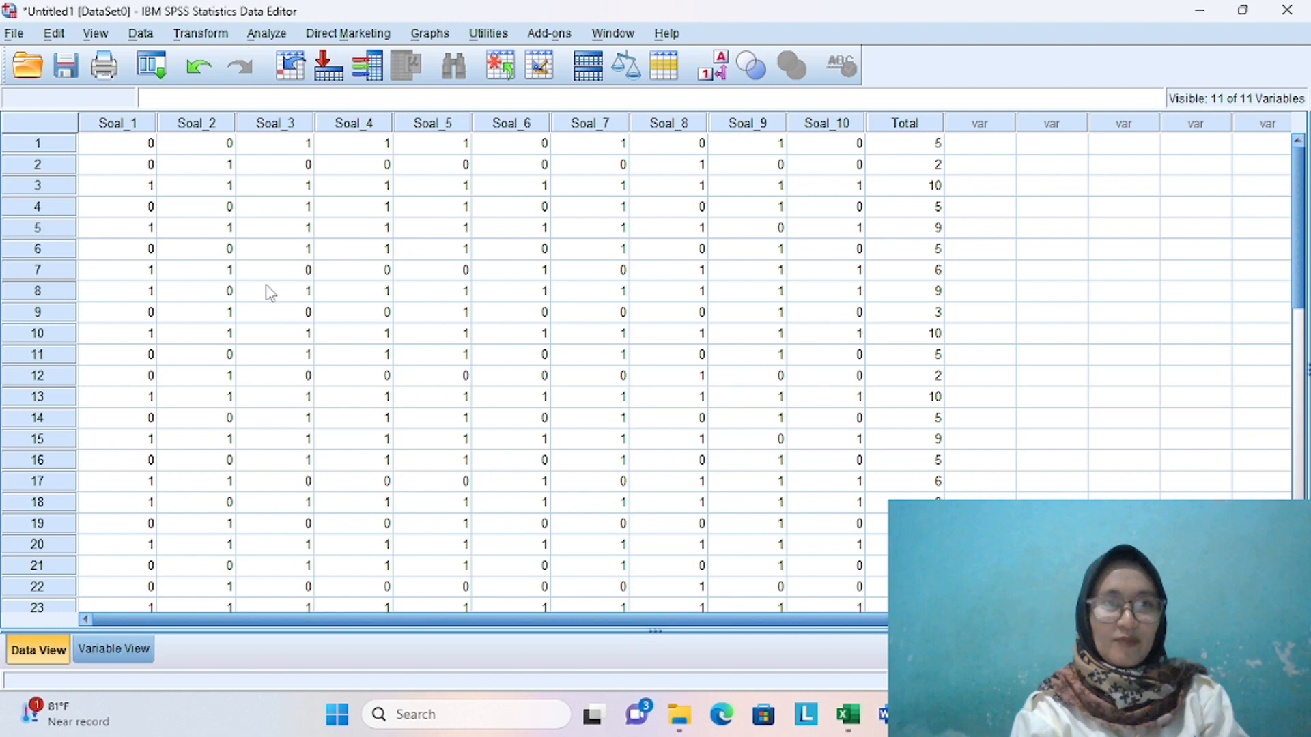
# Step: Run a two-tailed bivariate Pearson correlation on Soal_1 to Soal_10 and Total, with significant correlations flagged
pyautogui.click(282, 40)
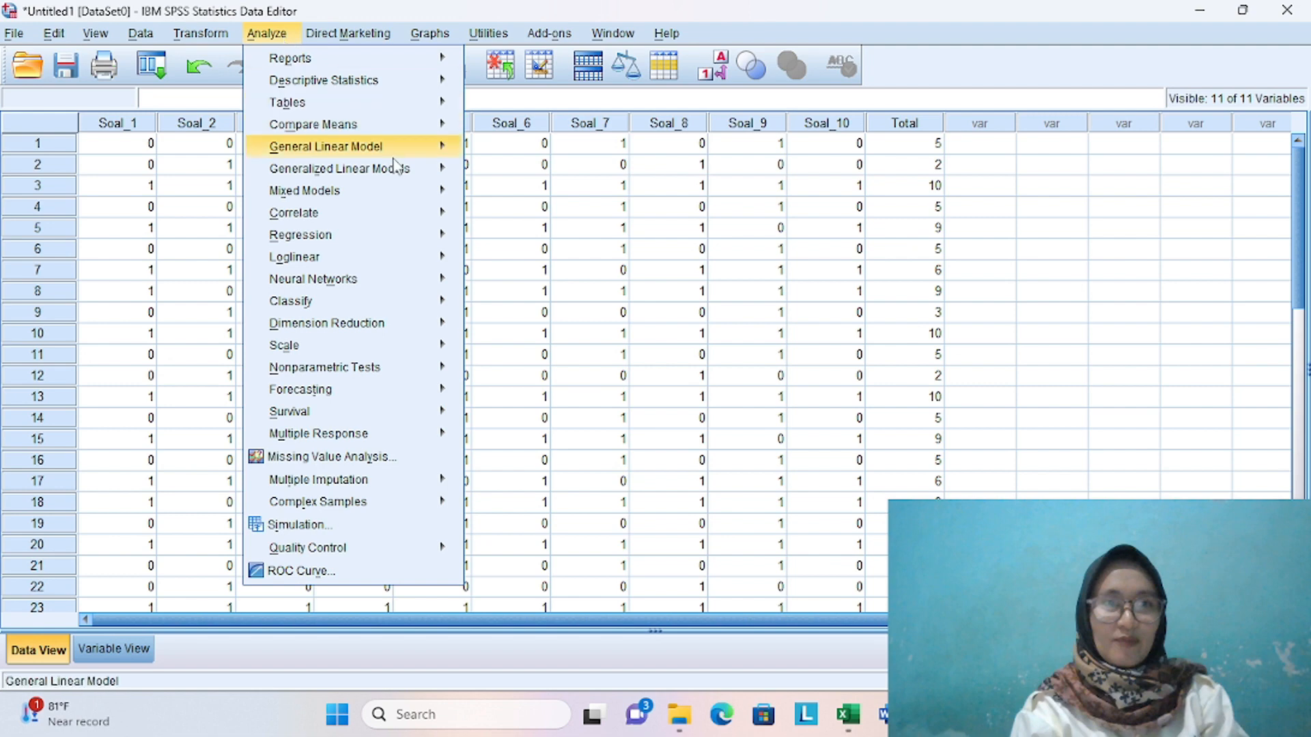
pyautogui.moveTo(431, 216)
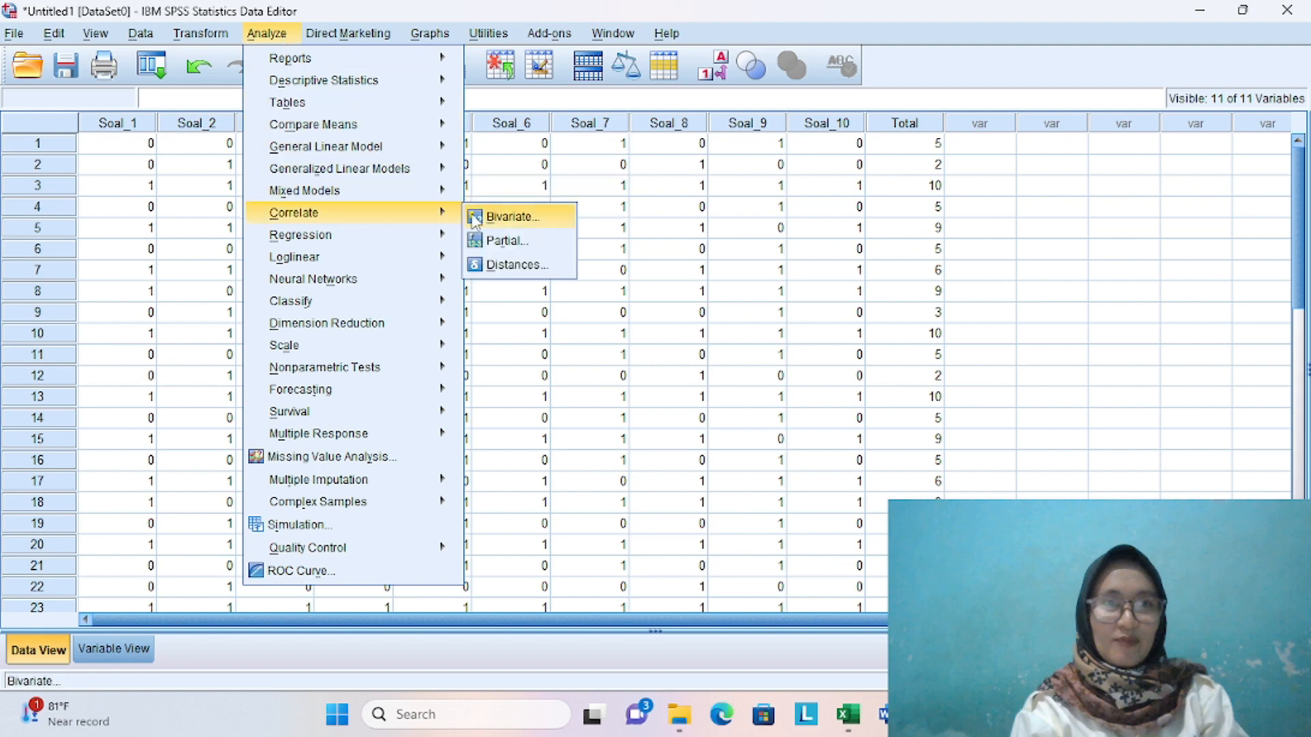
pyautogui.click(531, 222)
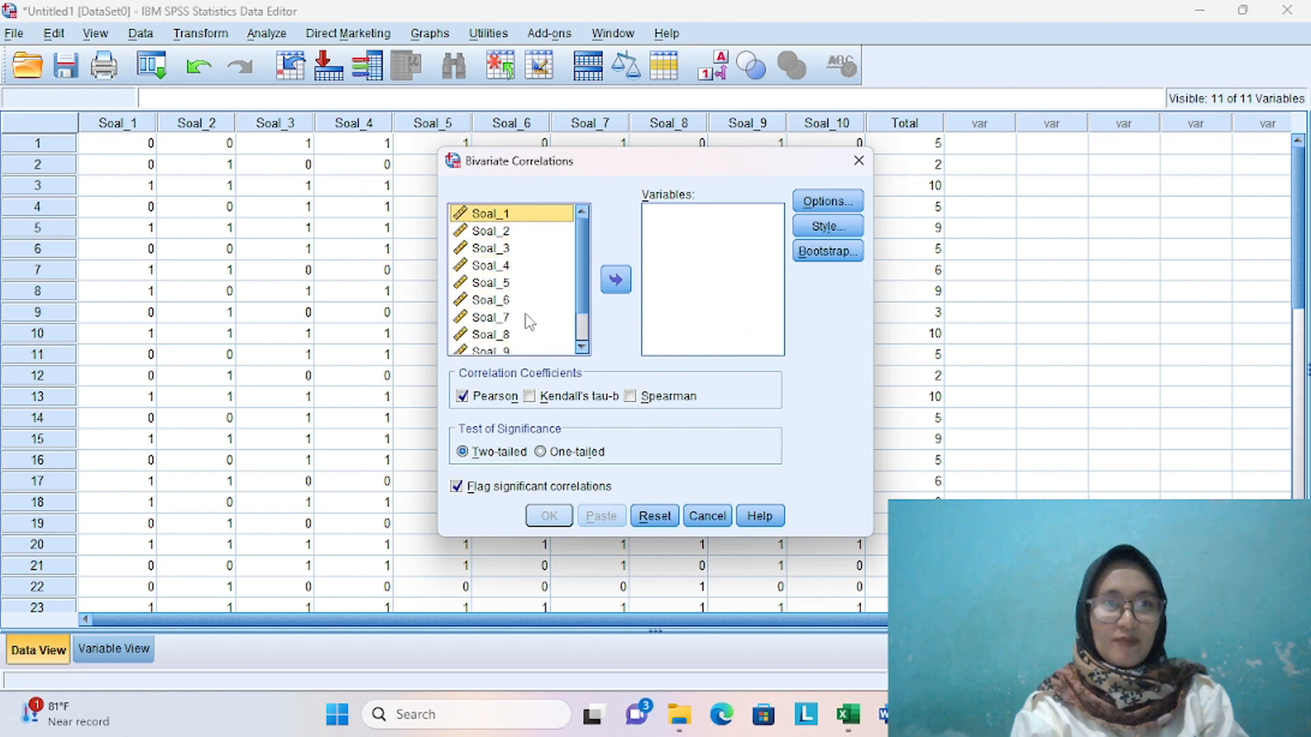
pyautogui.hotkey('ctrl', 'a')
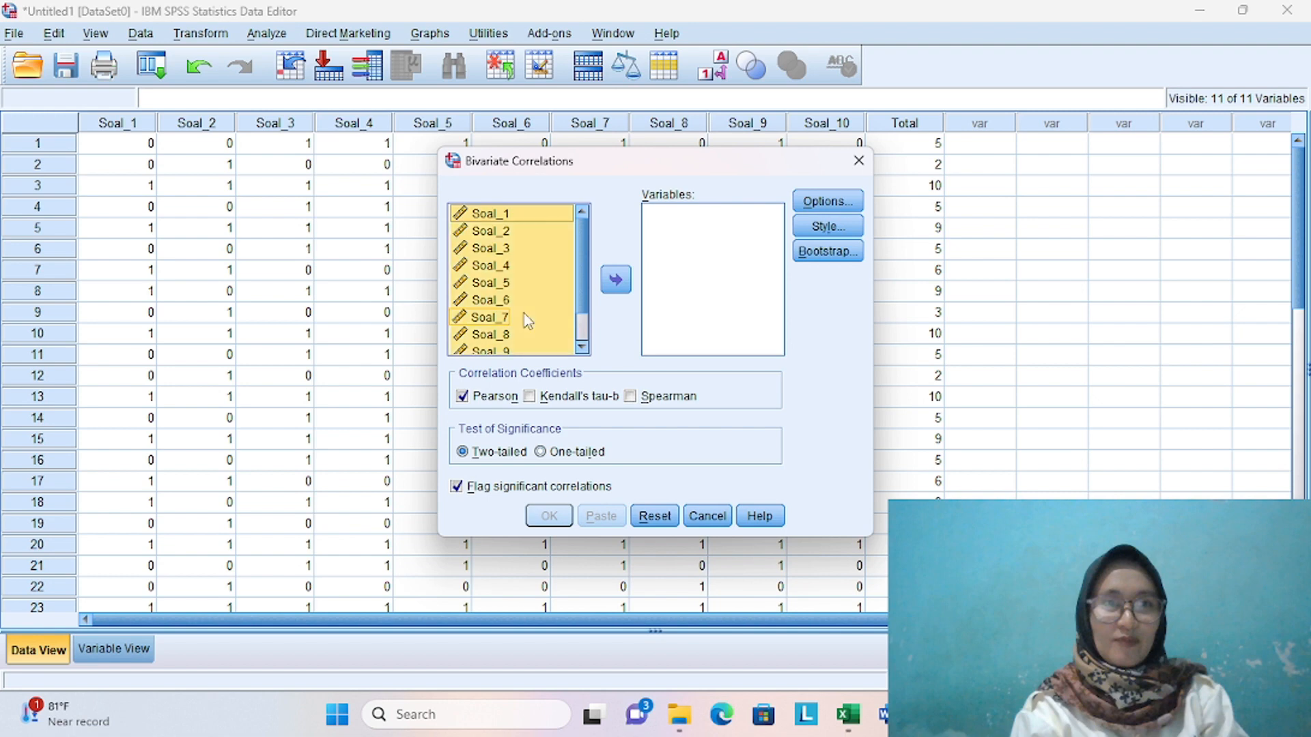
pyautogui.click(615, 280)
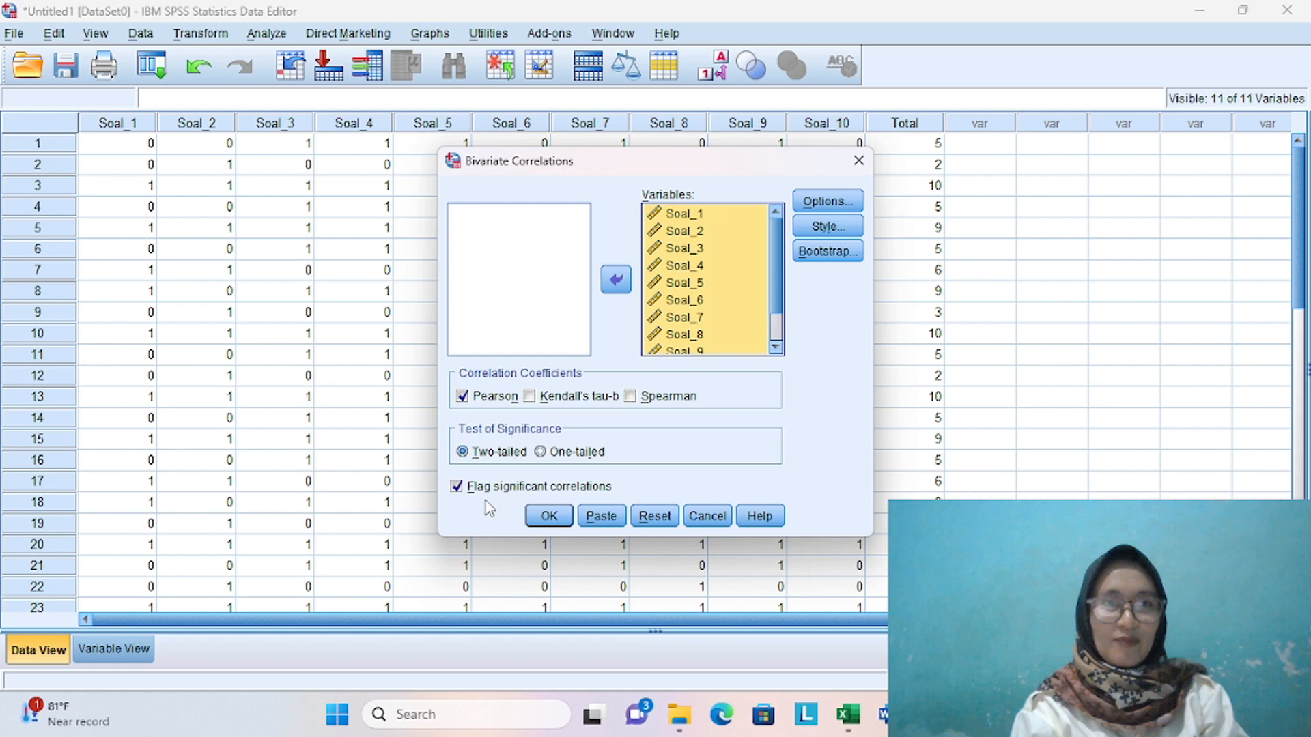
pyautogui.click(548, 520)
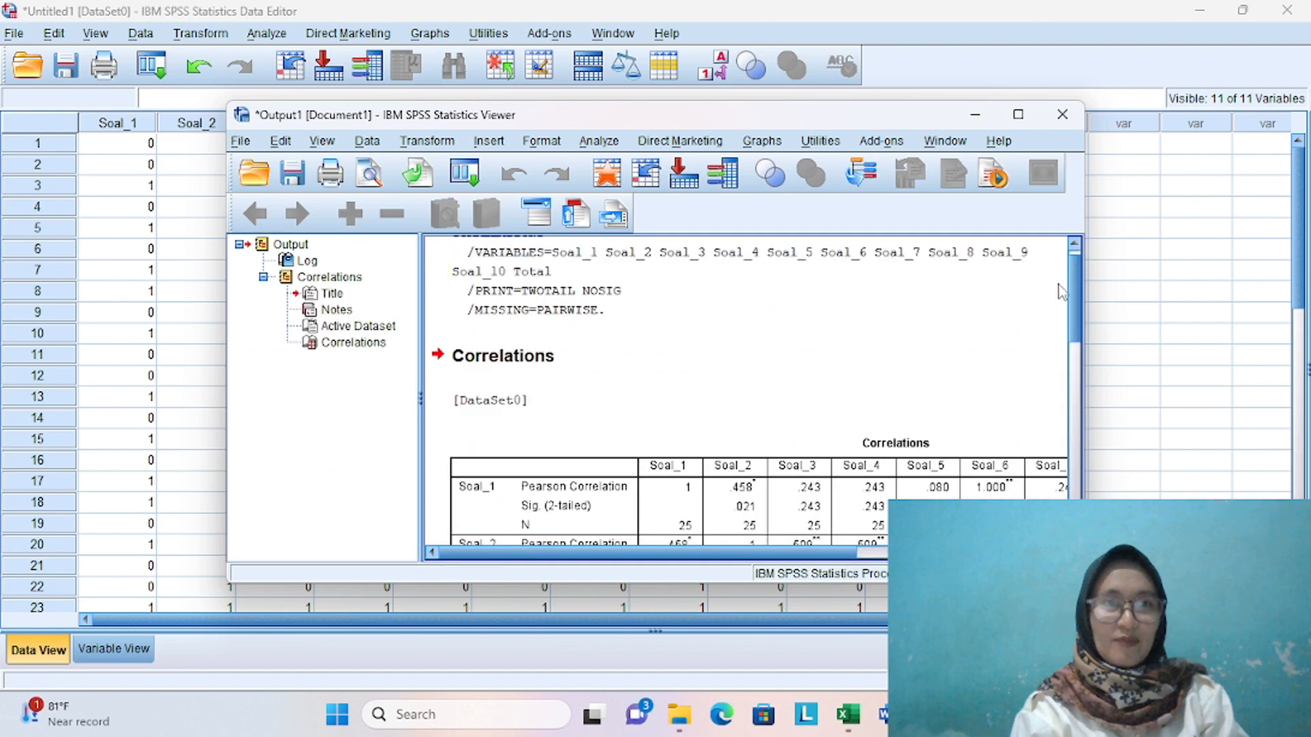
# Step: Examine the Total row of the correlations output against the validity table and interpretation criteria in the Word document nilai validitas
pyautogui.click(1079, 363)
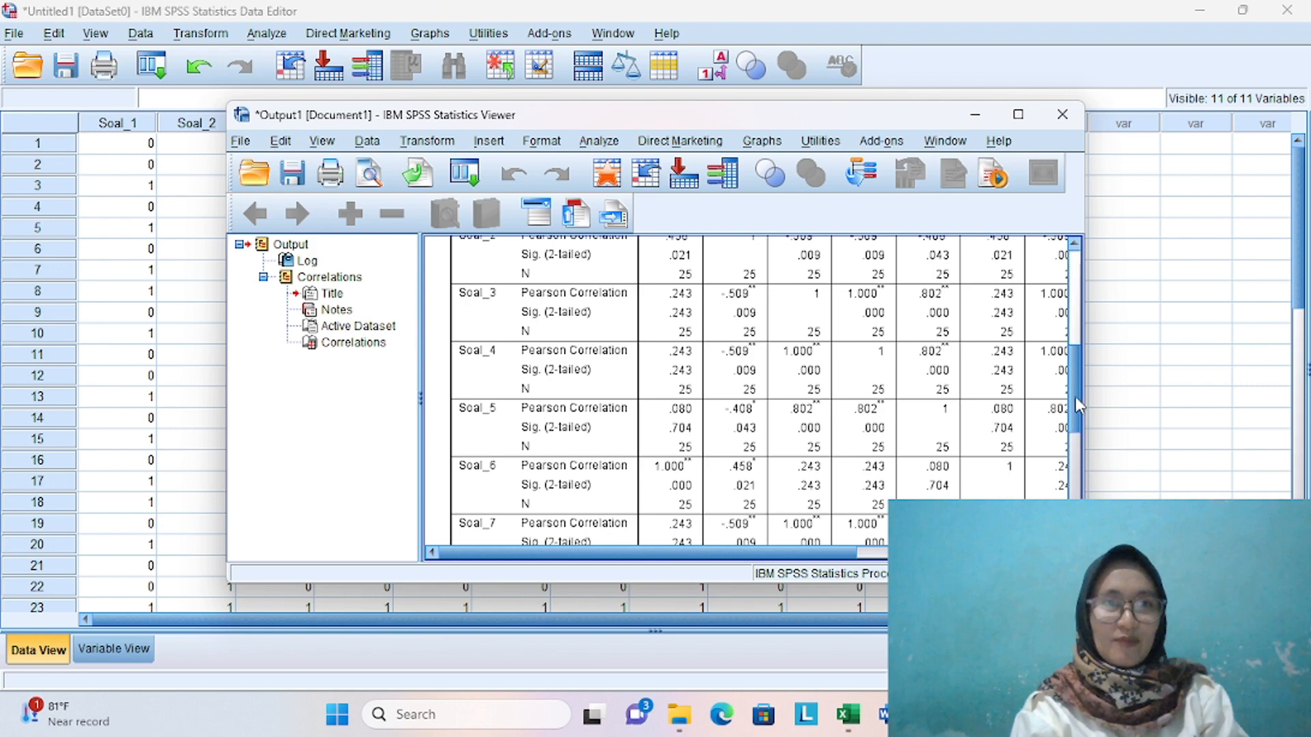
pyautogui.moveTo(1075, 396); pyautogui.dragTo(1078, 497)
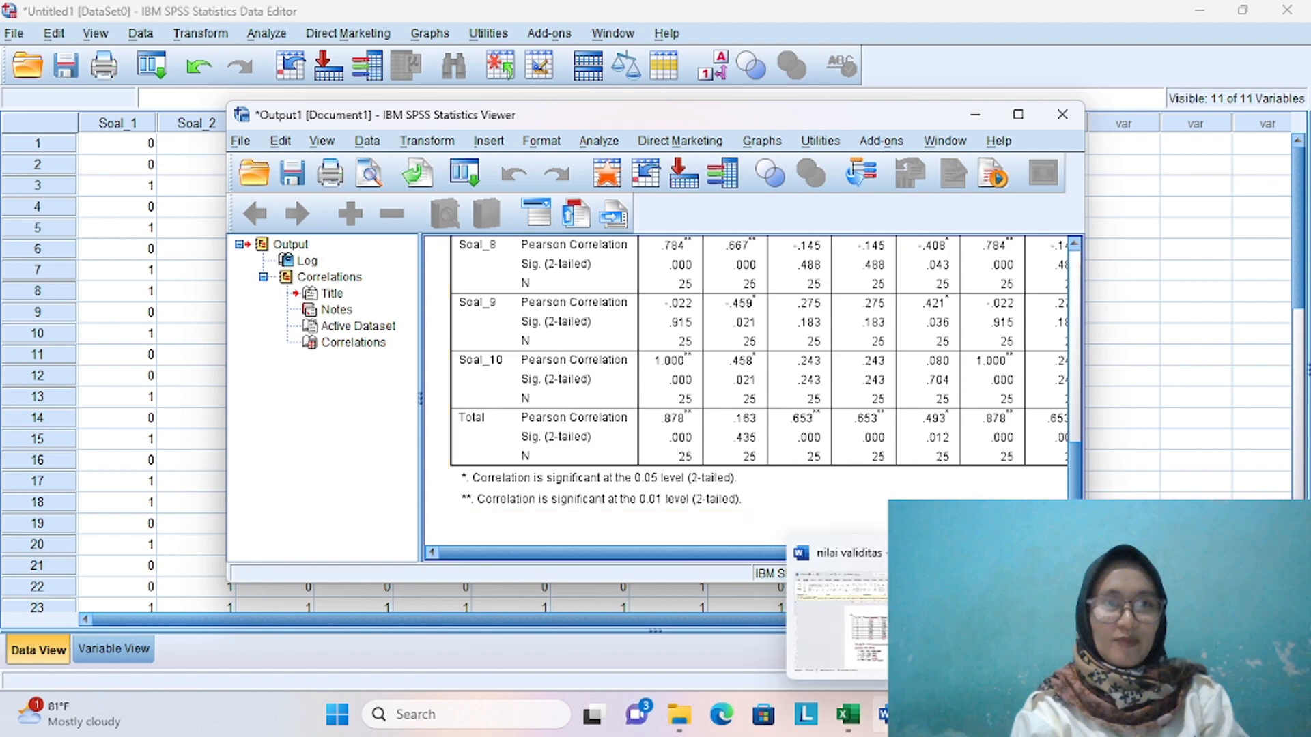
pyautogui.click(890, 714)
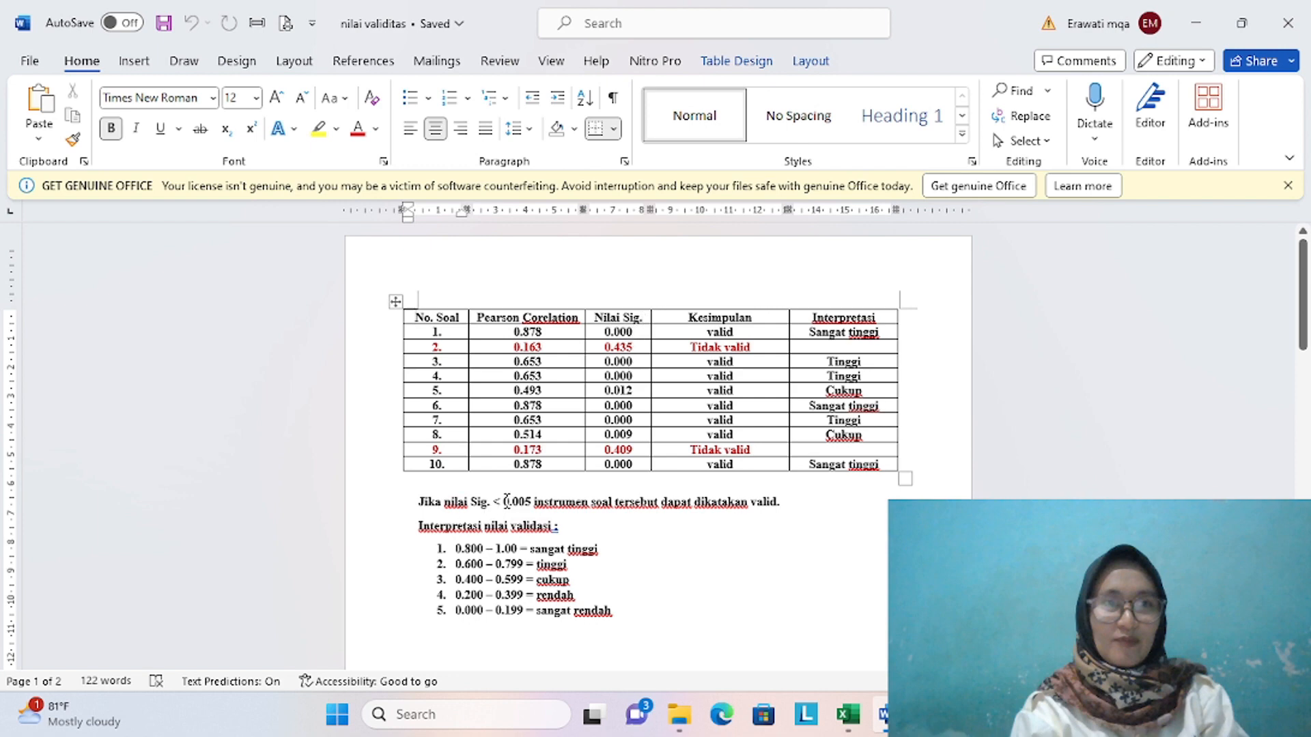
pyautogui.click(547, 508)
pyautogui.doubleClick(555, 503)
pyautogui.click(508, 510)
pyautogui.doubleClick(468, 516)
pyautogui.click(468, 512)
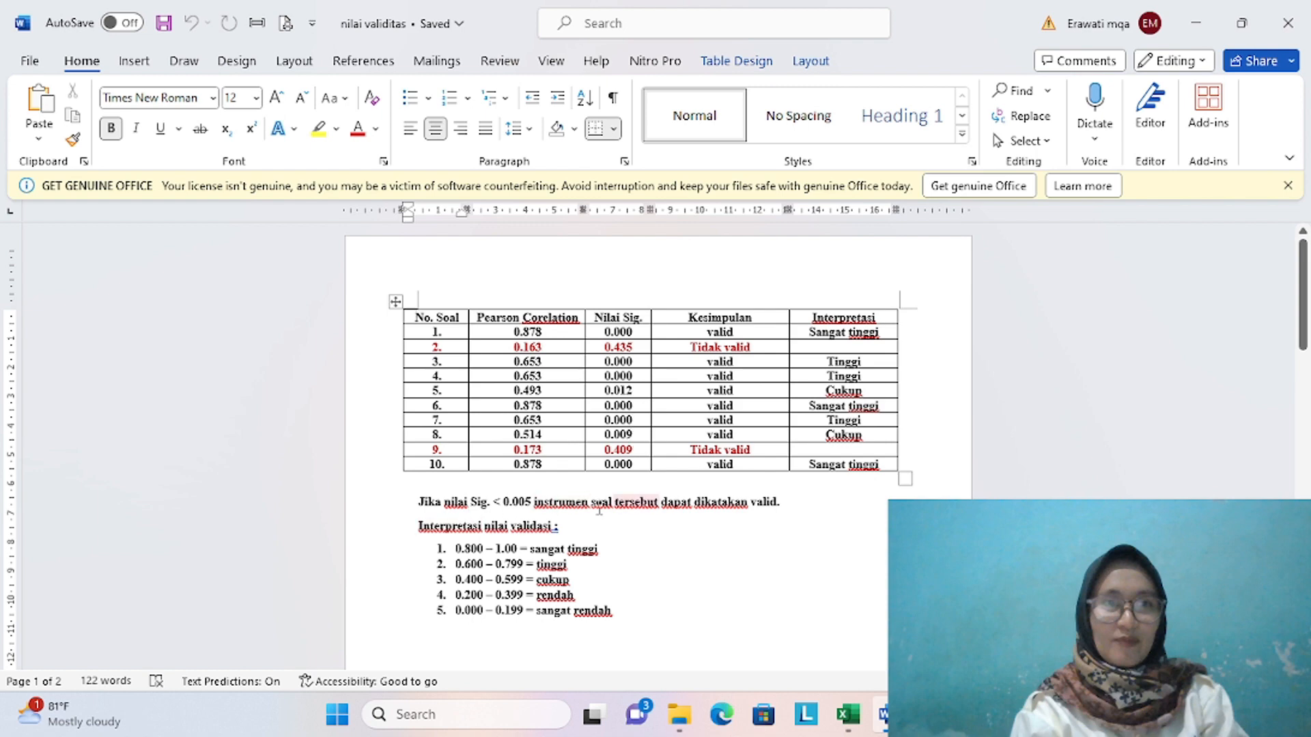
pyautogui.click(817, 505)
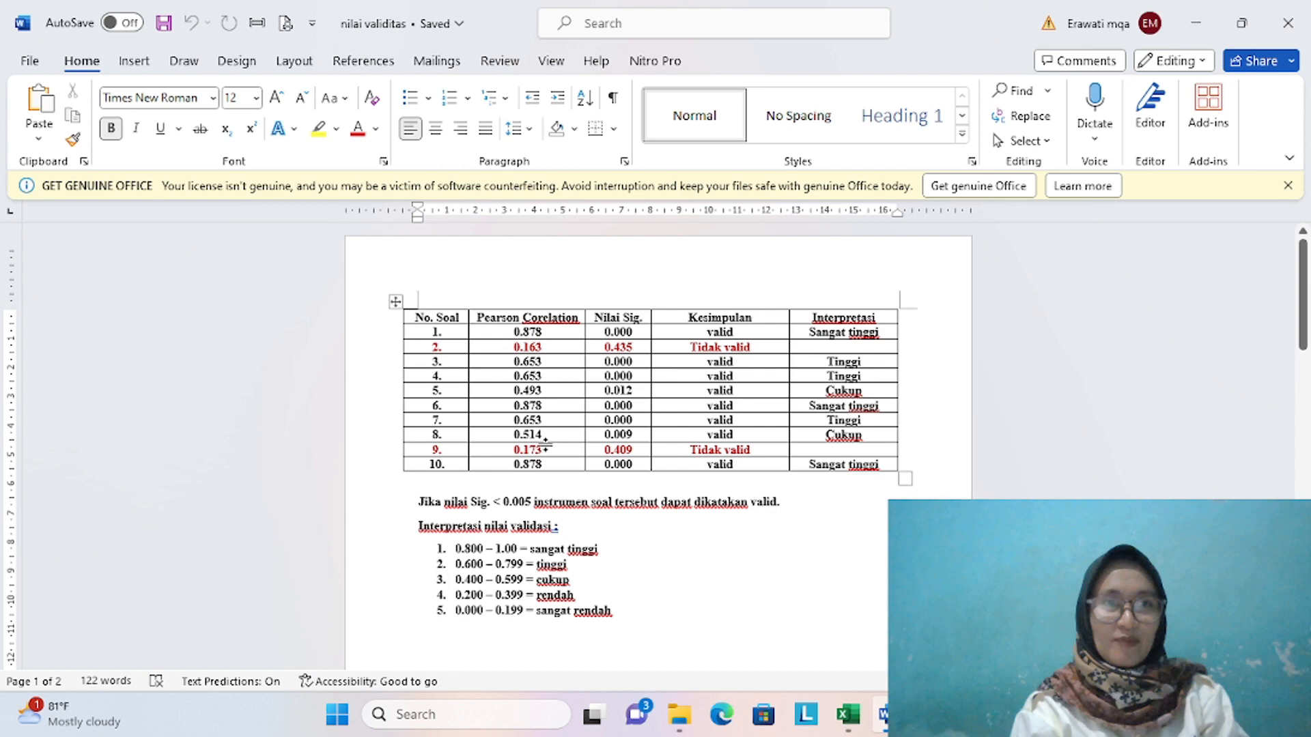
pyautogui.doubleClick(549, 318)
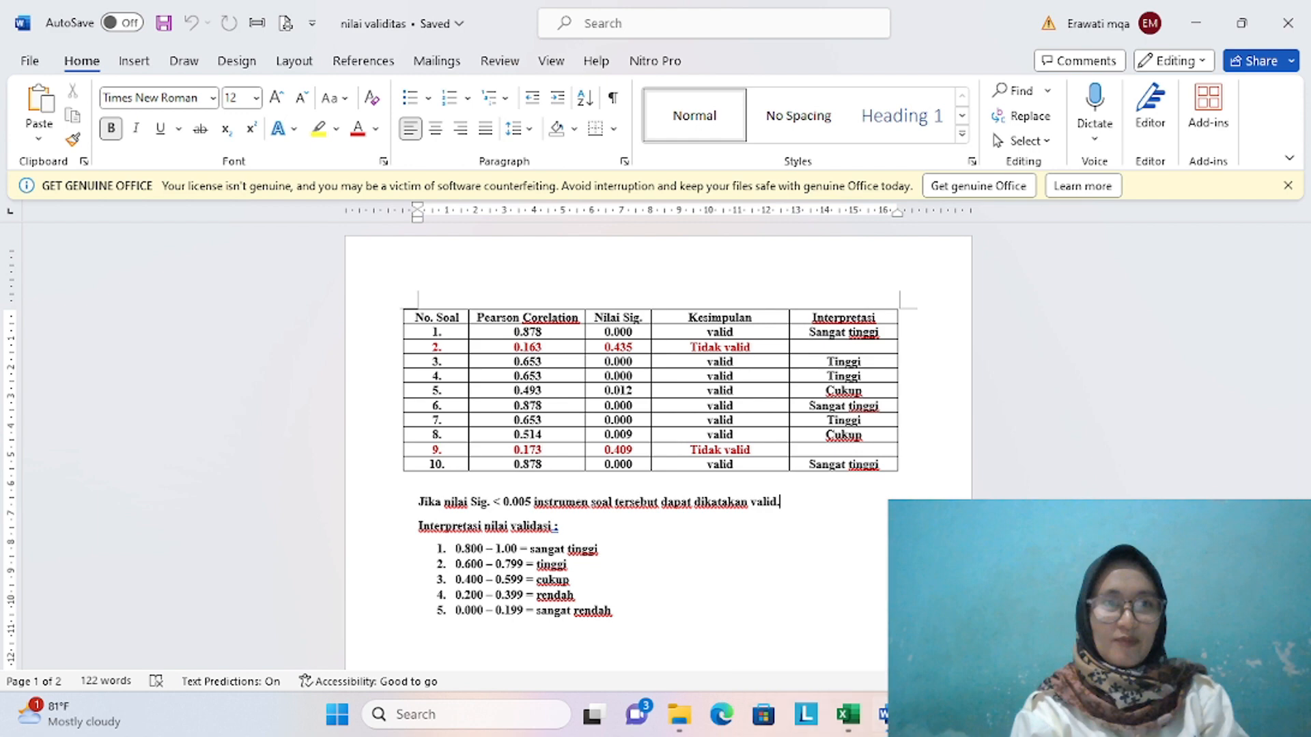
# Step: Switch back to the SPSS data and run a Reliability Analysis with the Alpha model on Soal_1 to Soal_10 and Total
pyautogui.click(975, 714)
pyautogui.moveTo(919, 622)
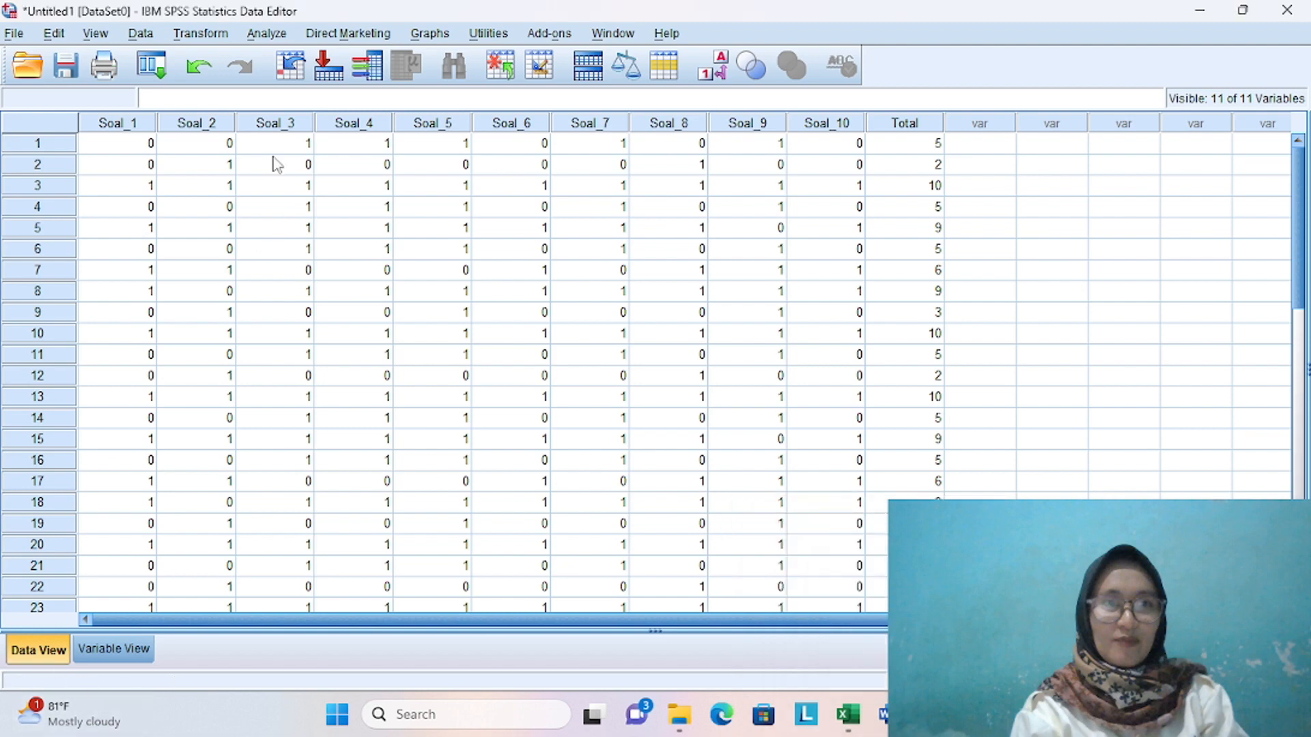
pyautogui.click(277, 36)
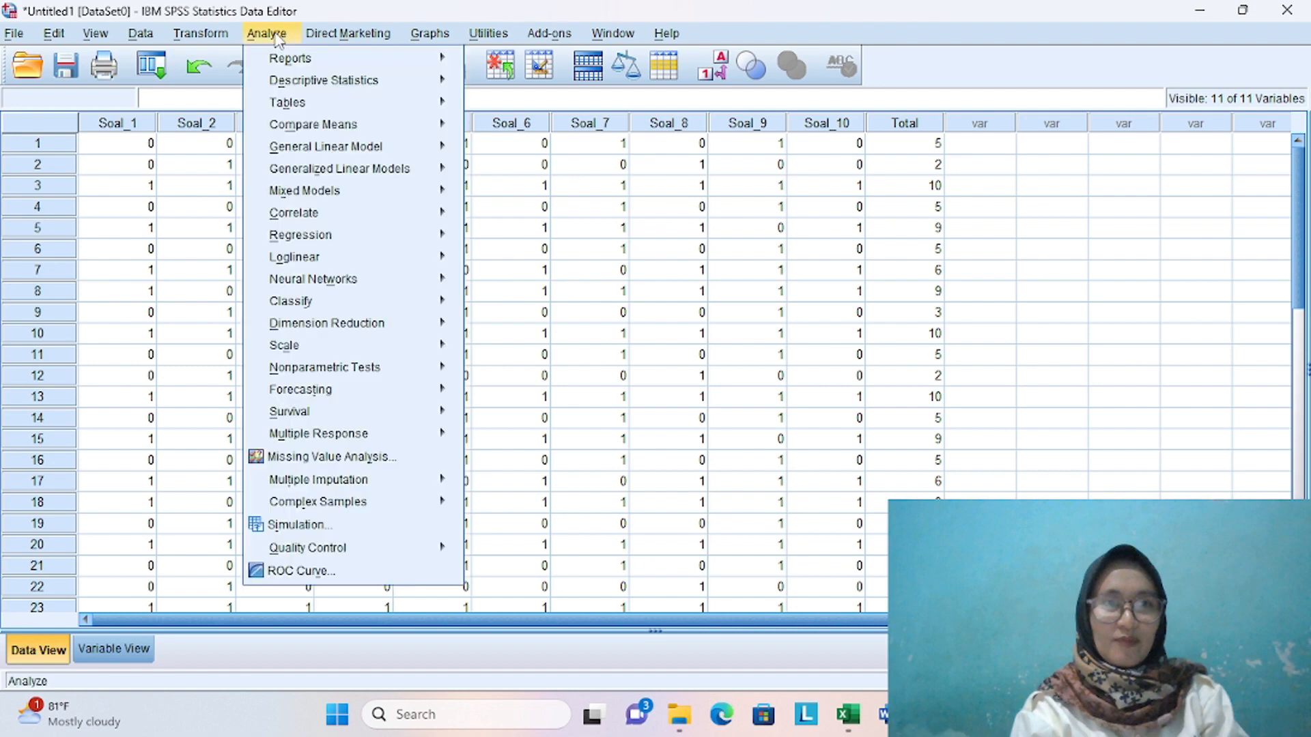
pyautogui.moveTo(413, 347)
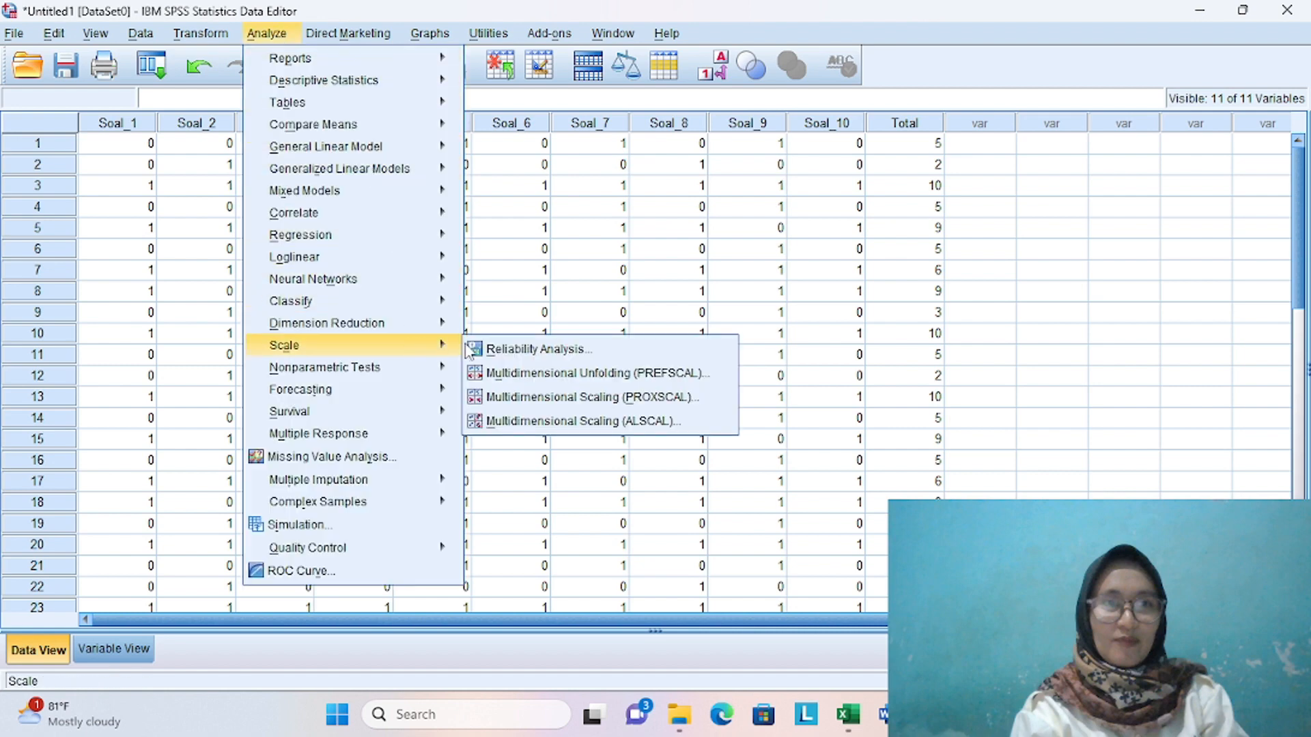
pyautogui.click(591, 355)
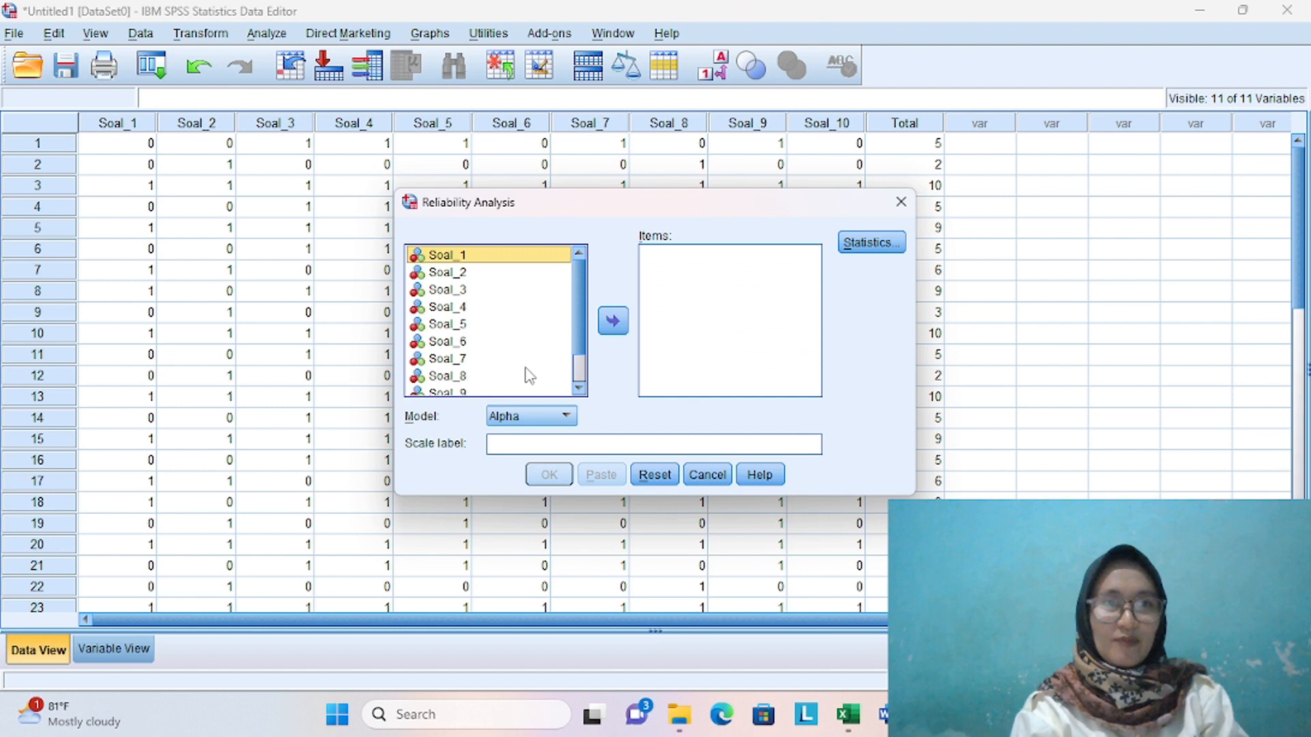
pyautogui.hotkey('ctrl', 'a')
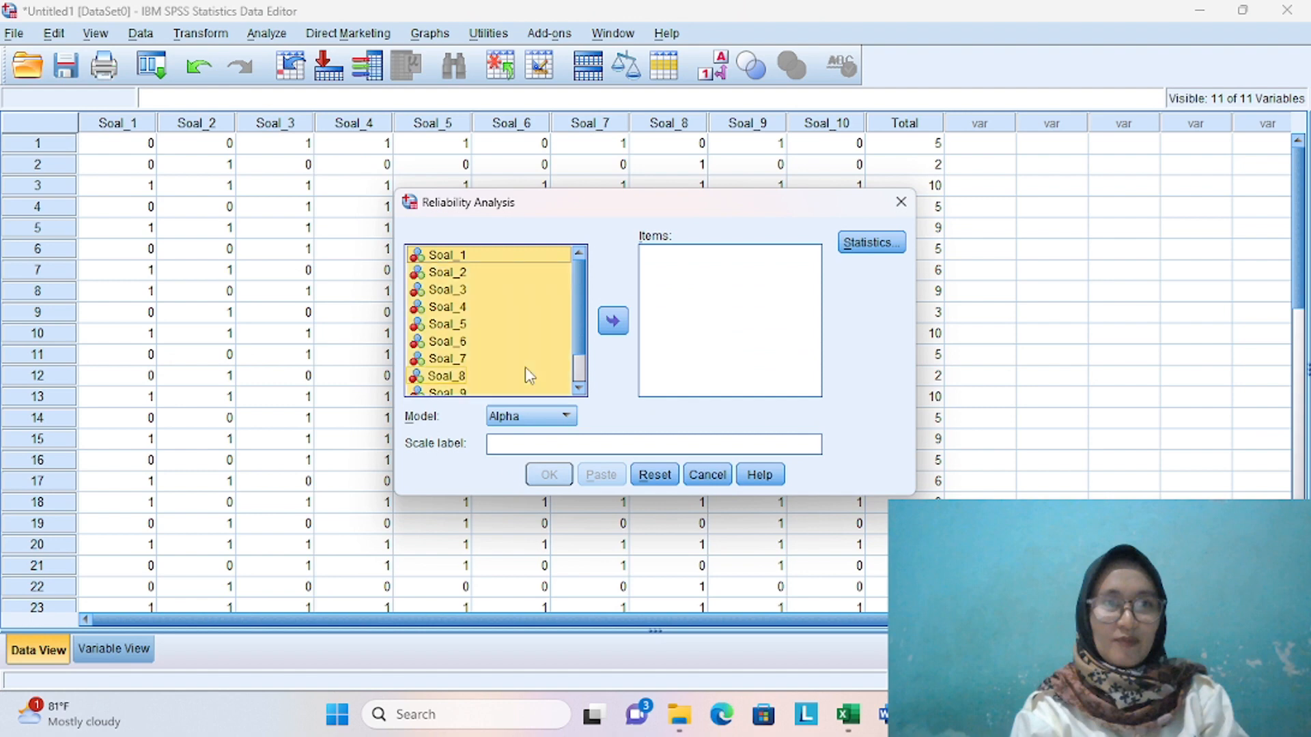
pyautogui.click(613, 321)
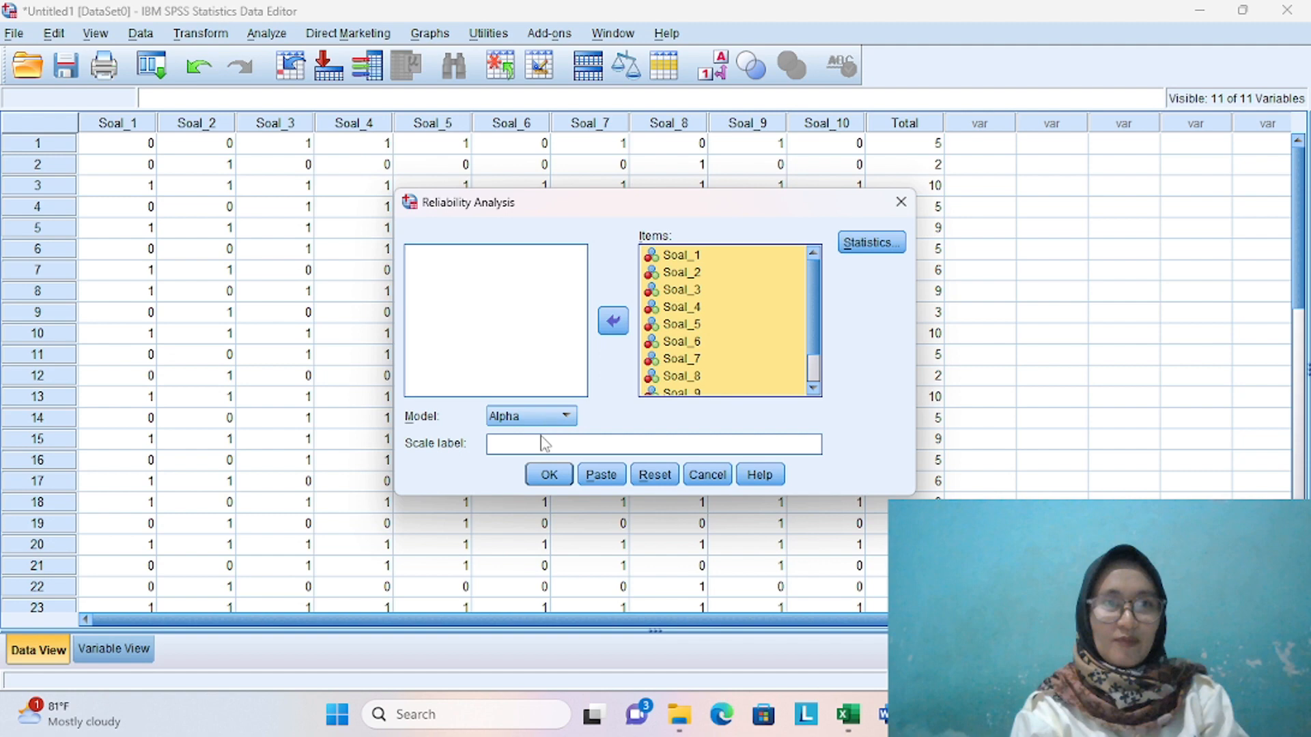
pyautogui.click(550, 478)
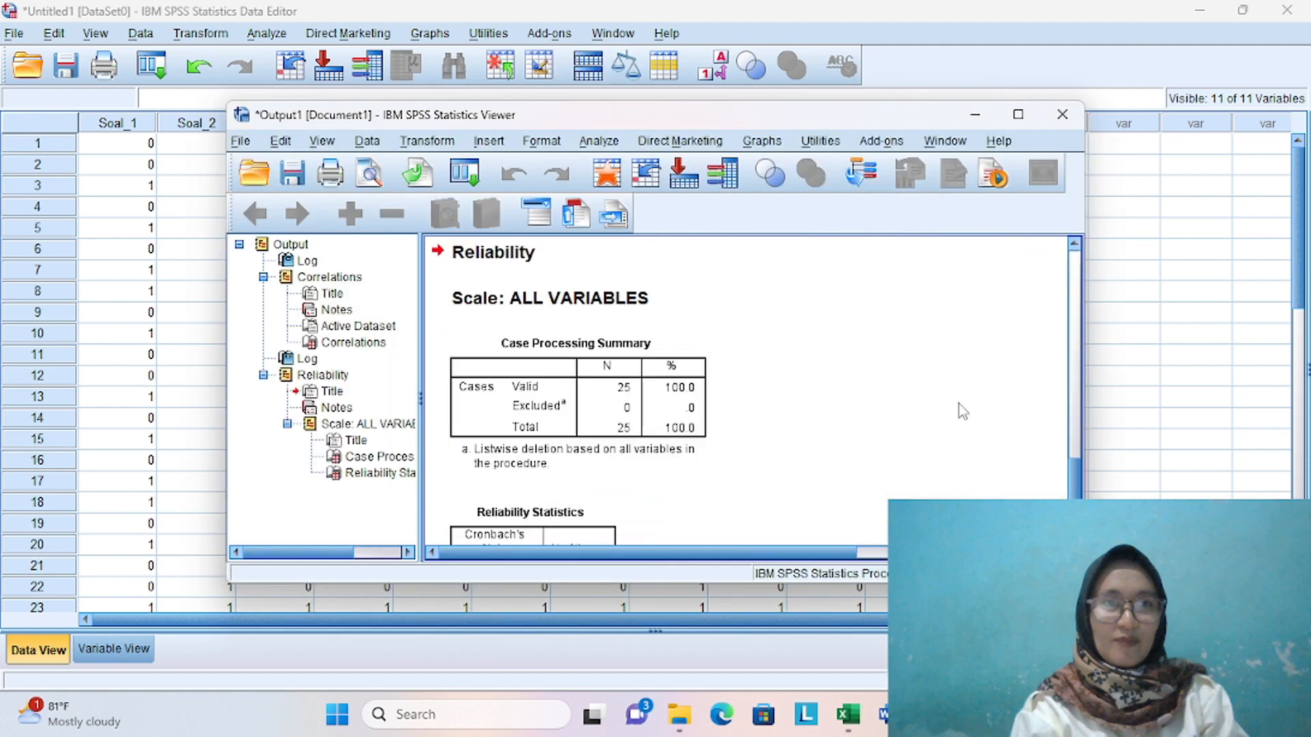
# Step: Examine the Case Processing Summary and the Cronbach's Alpha table in the reliability output
pyautogui.click(1076, 363)
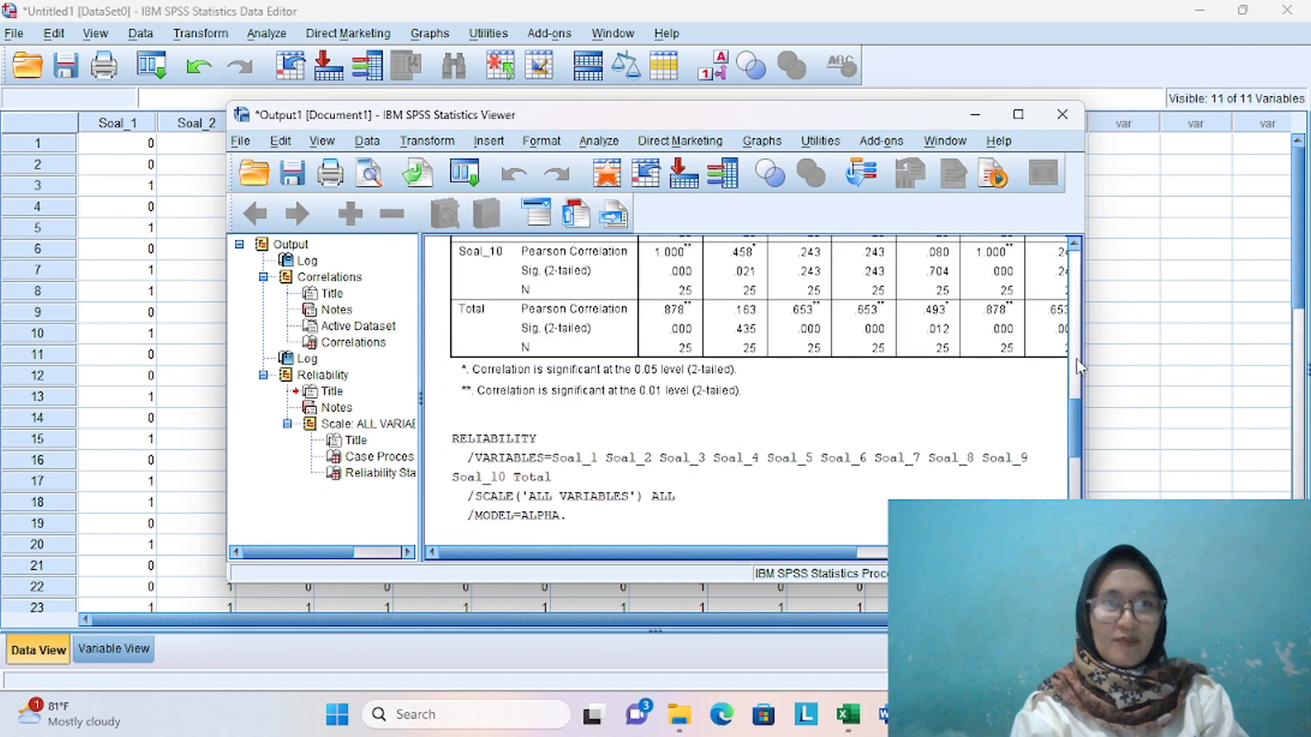
pyautogui.click(1076, 366)
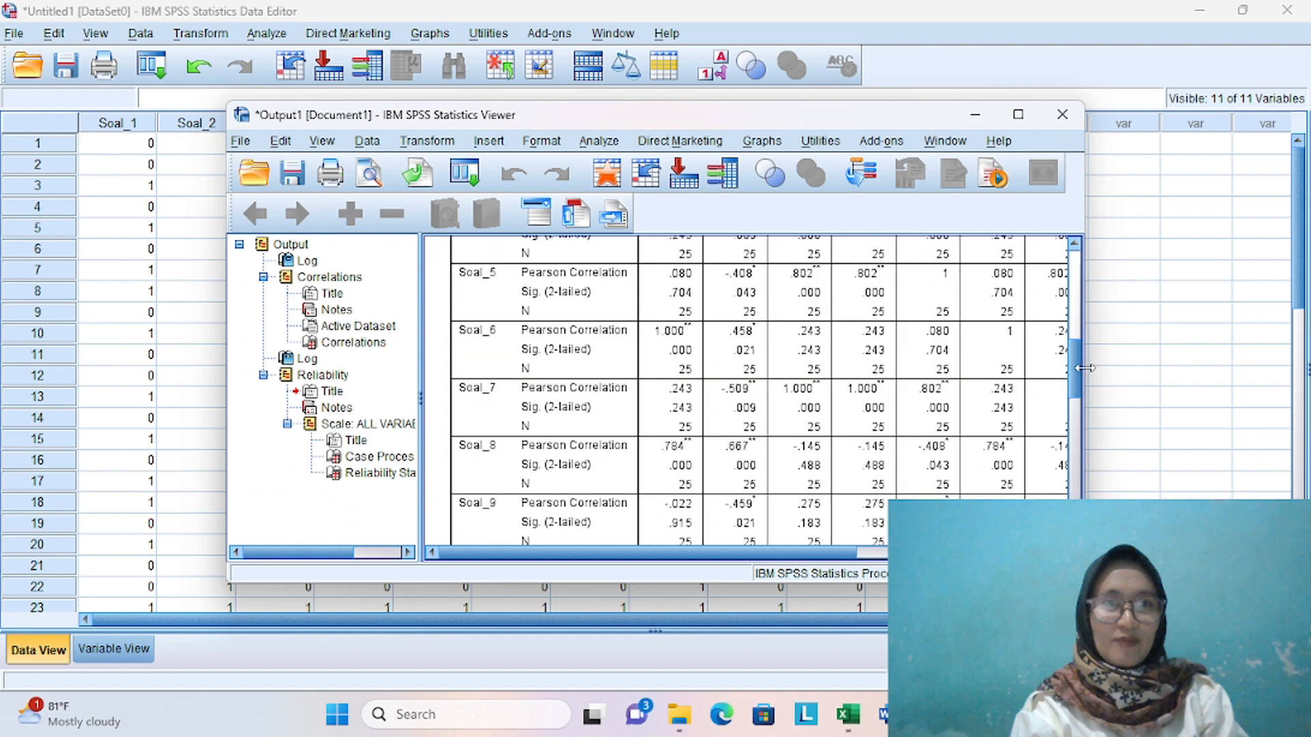
pyautogui.click(1076, 419)
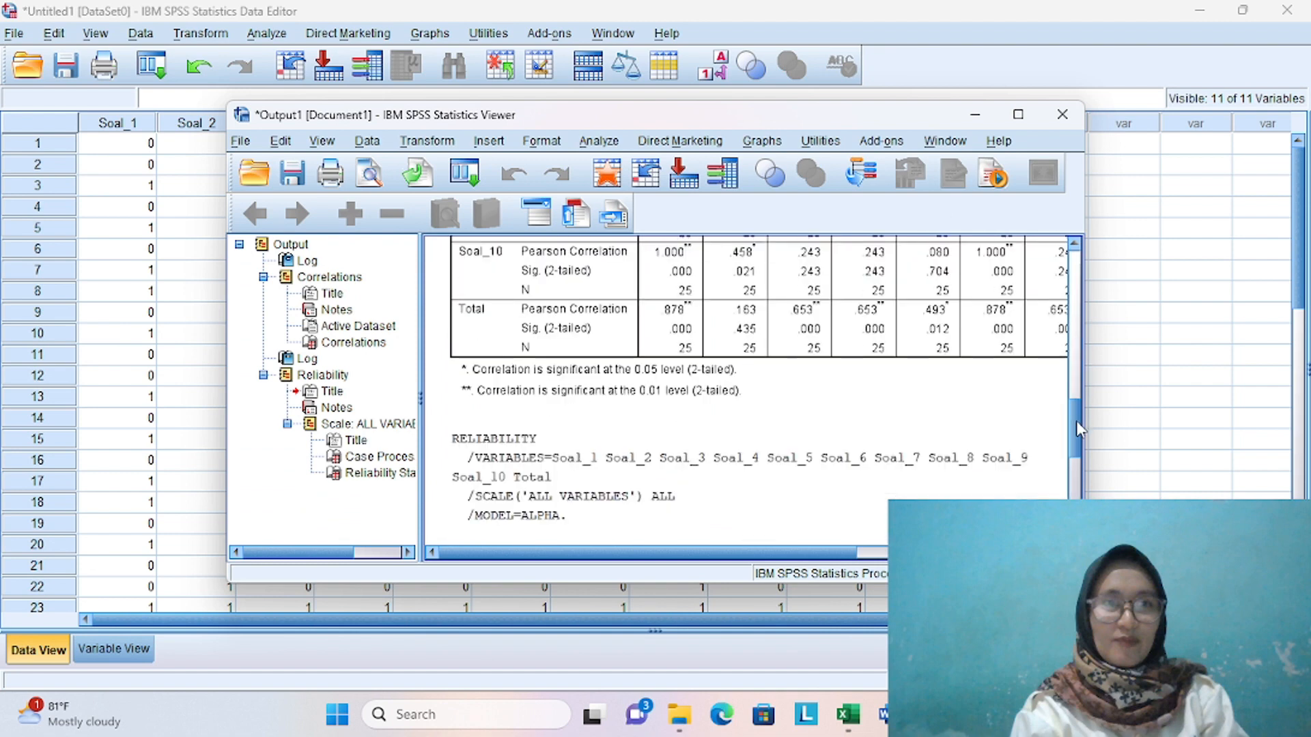
pyautogui.click(1077, 493)
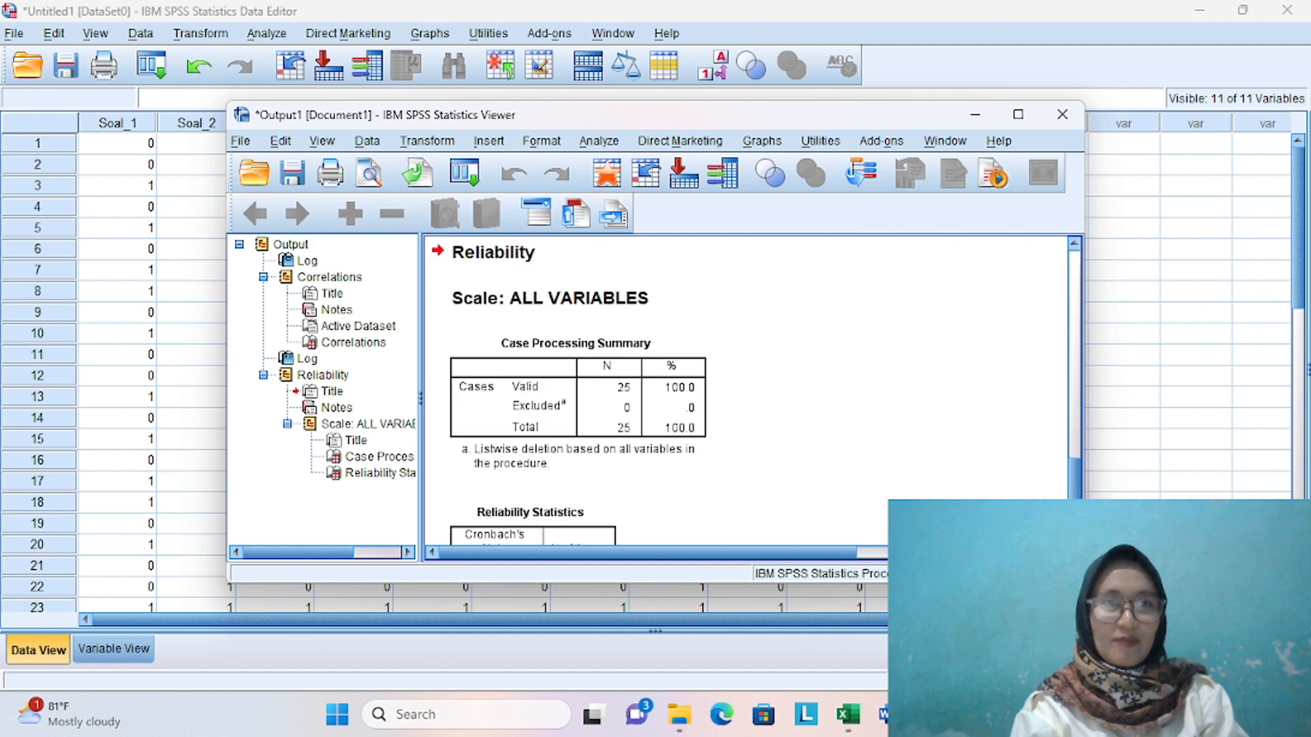
pyautogui.scroll(-3, 750, 389)
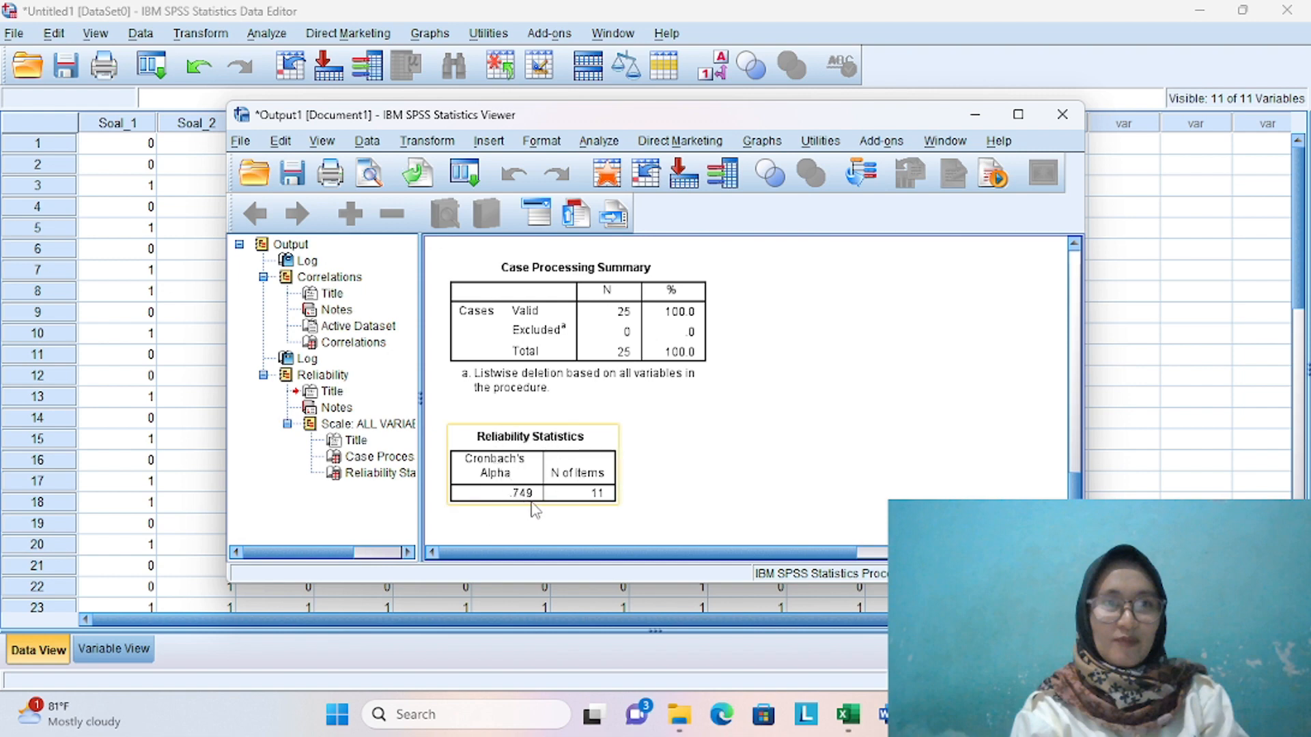
# Step: Read the reliability criterion on page 2 of the Word document nilai validitas and compare it with Cronbach's Alpha in the SPSS output
pyautogui.moveTo(884, 714)
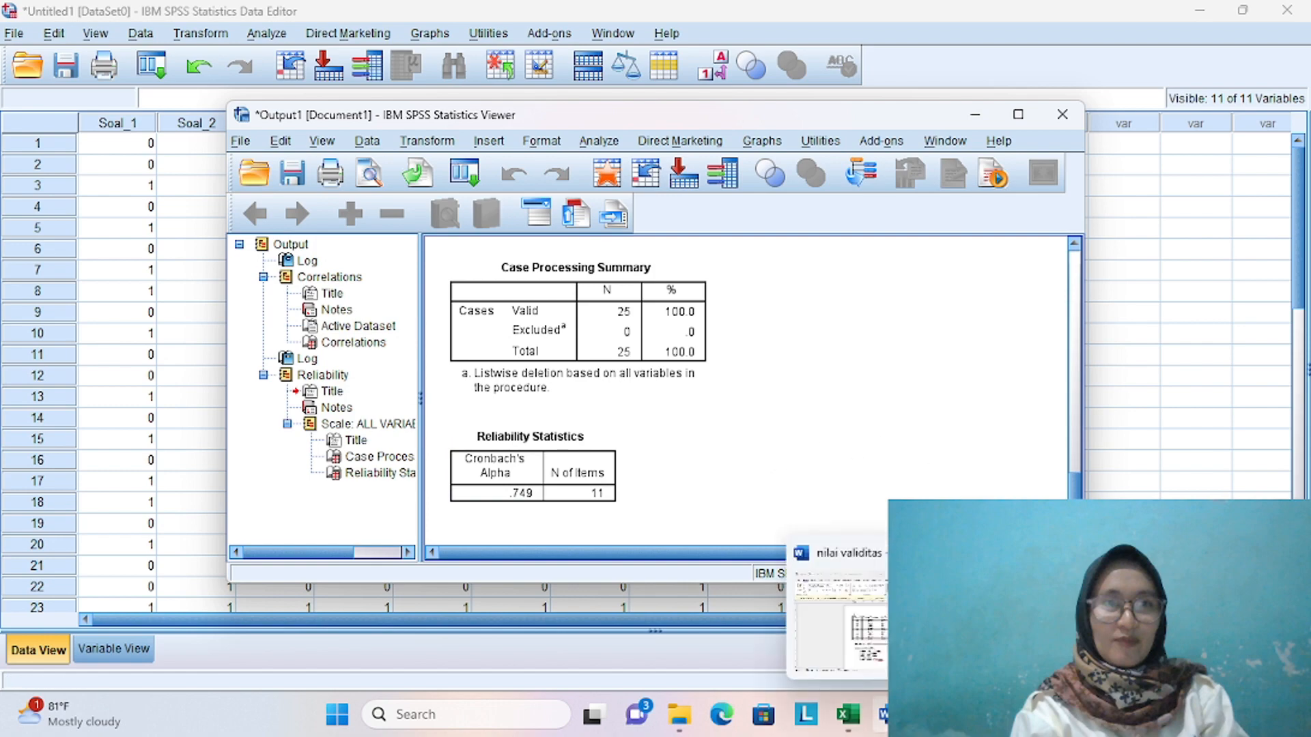
pyautogui.click(838, 614)
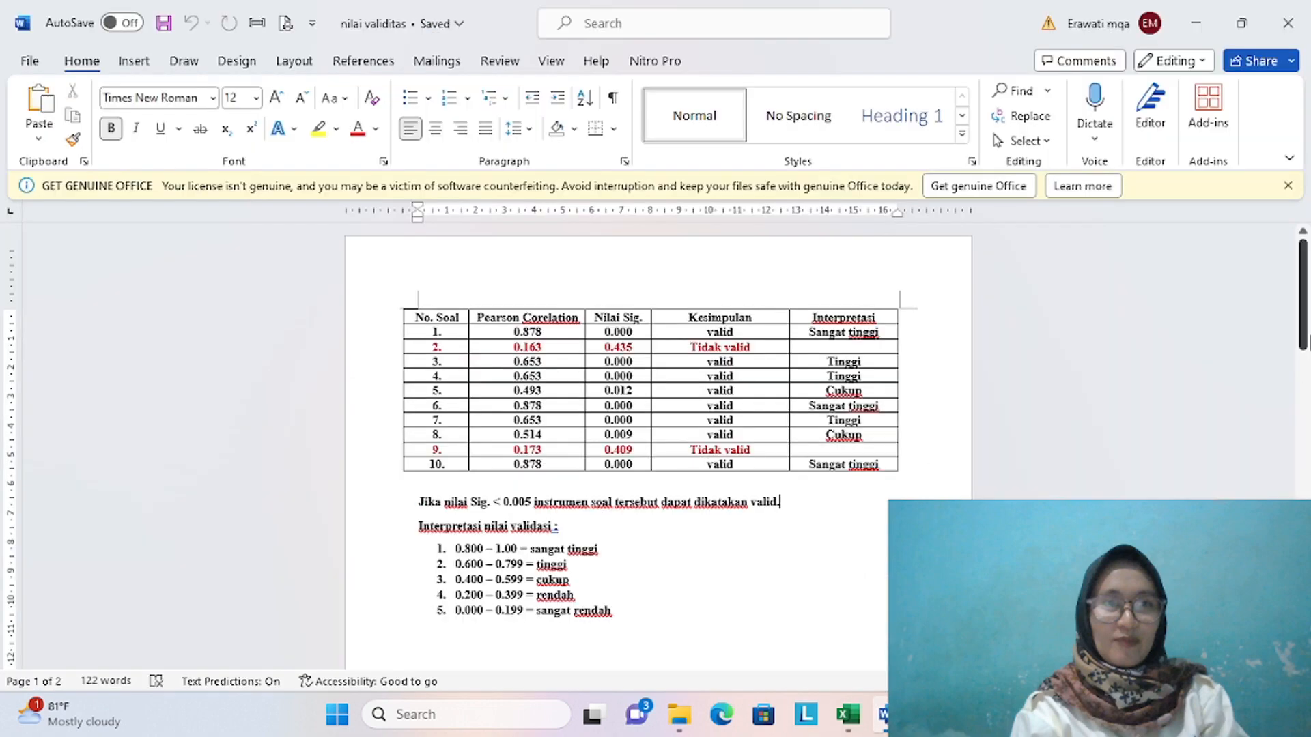
pyautogui.moveTo(1305, 331); pyautogui.dragTo(1305, 505)
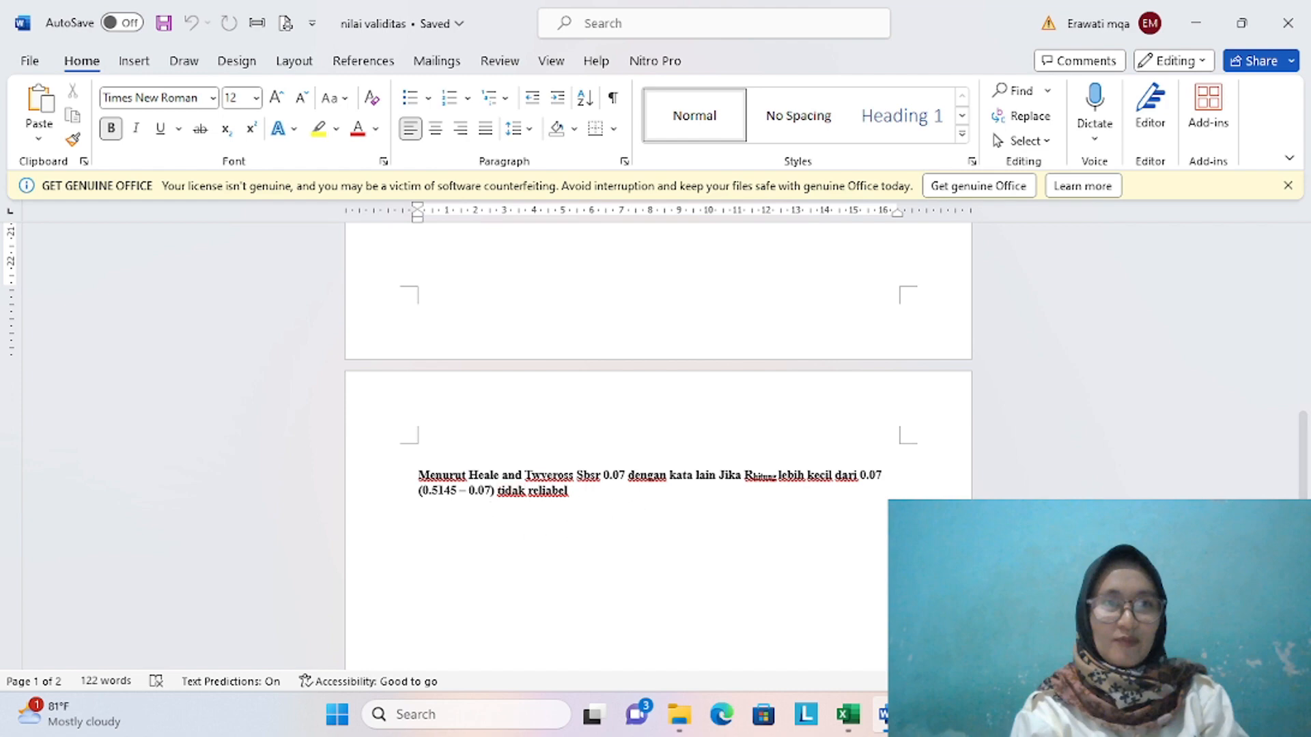
pyautogui.moveTo(974, 714)
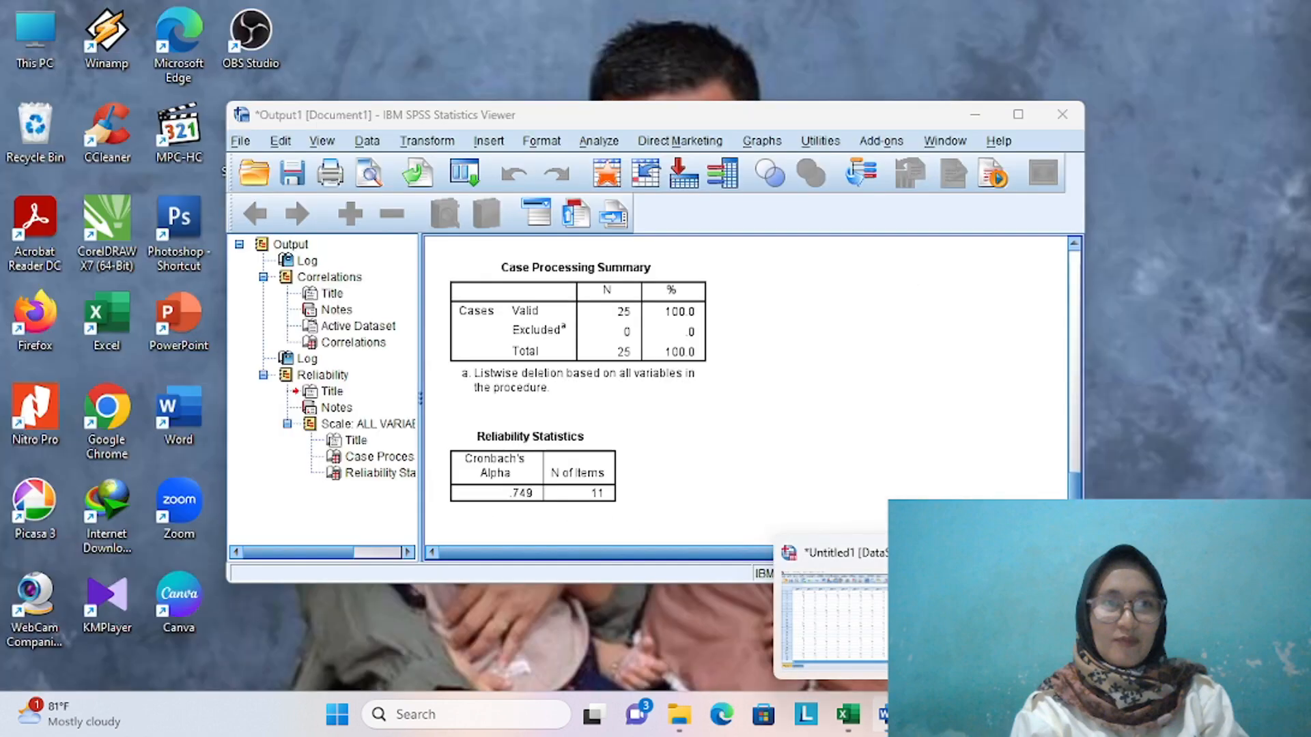
pyautogui.click(1069, 614)
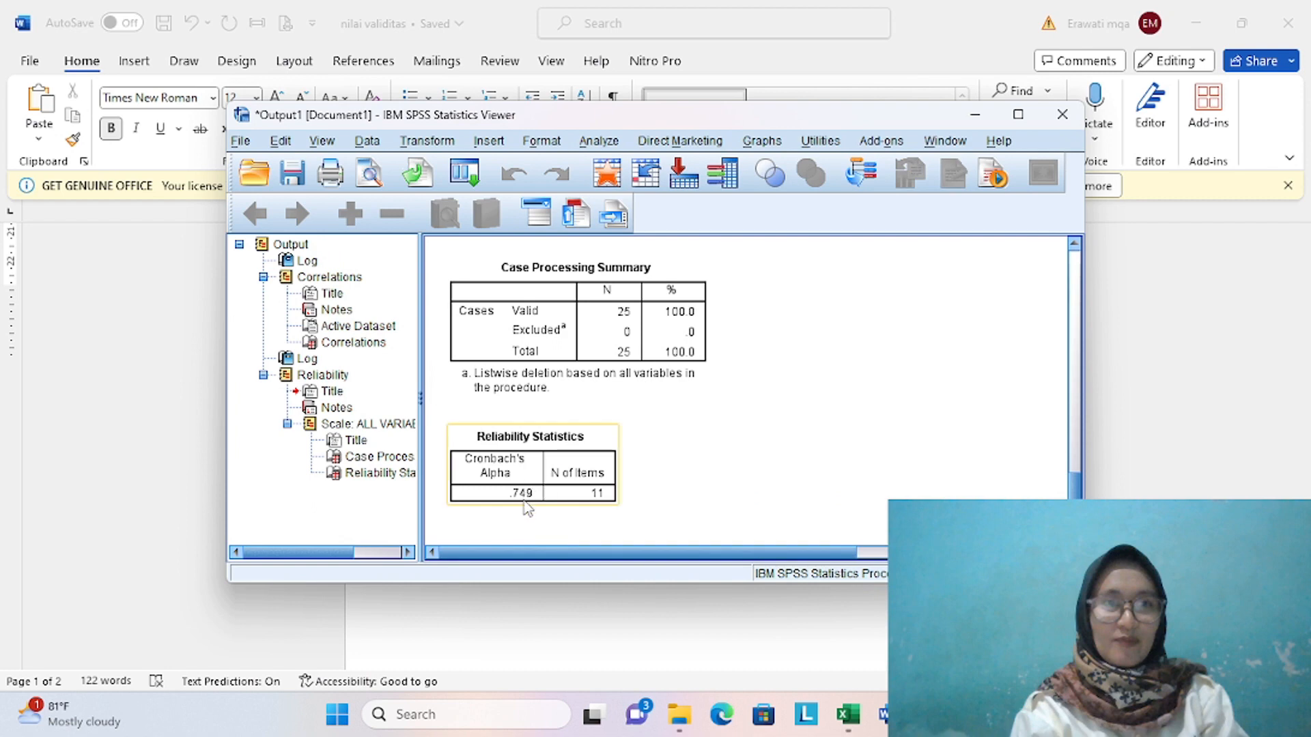